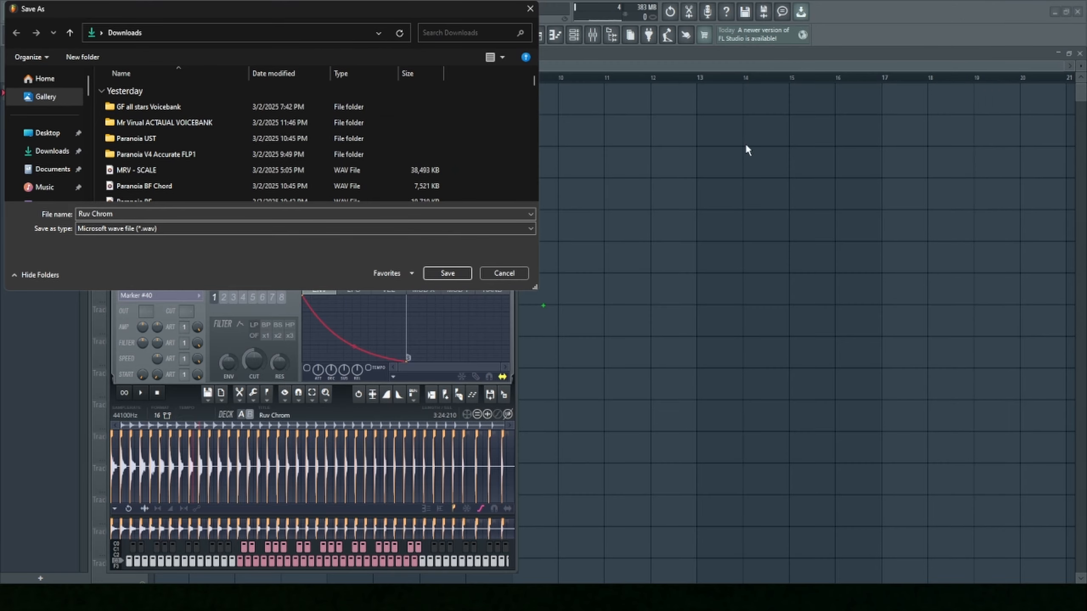
- Cancel the open save dialog and restart the export of the Ruv Chrom regions with the common-use option
{"action": "left_click", "coordinate": [504, 273]}
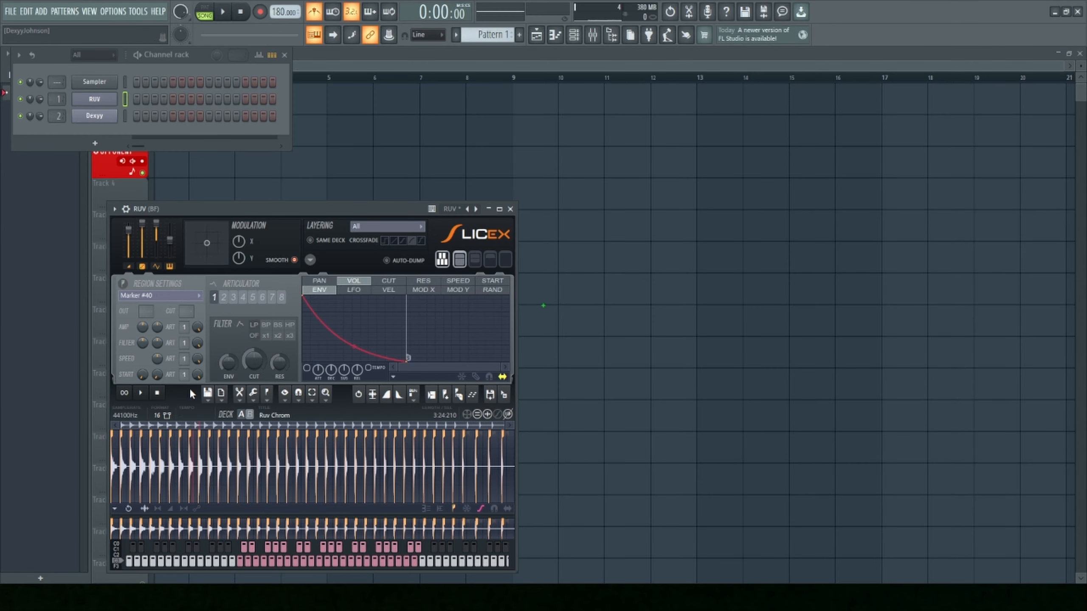
{"action": "left_click", "coordinate": [207, 393]}
{"action": "mouse_move", "coordinate": [272, 443]}
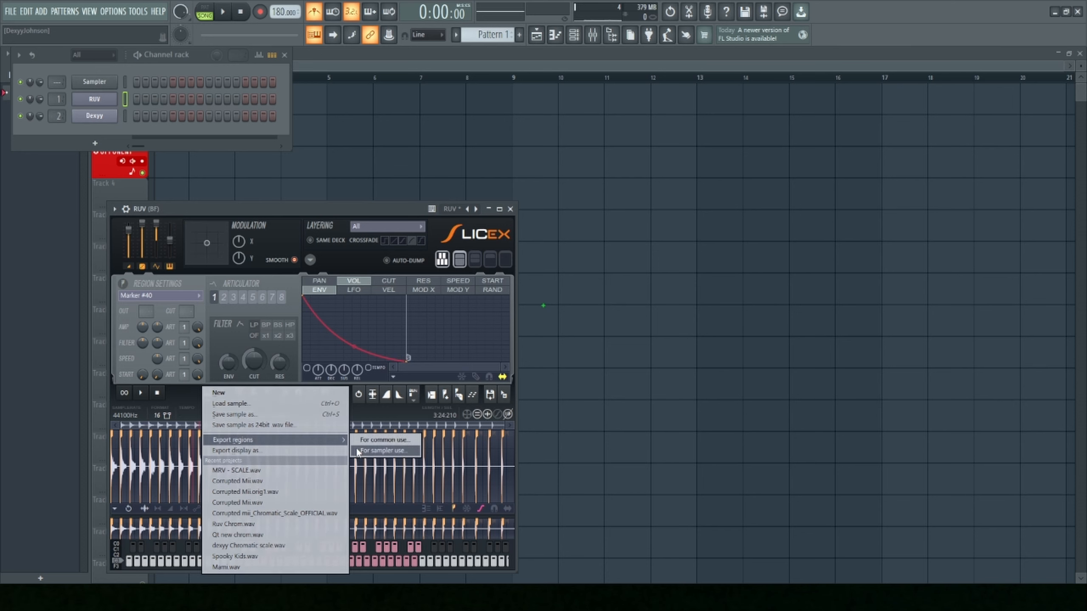
{"action": "left_click", "coordinate": [385, 441]}
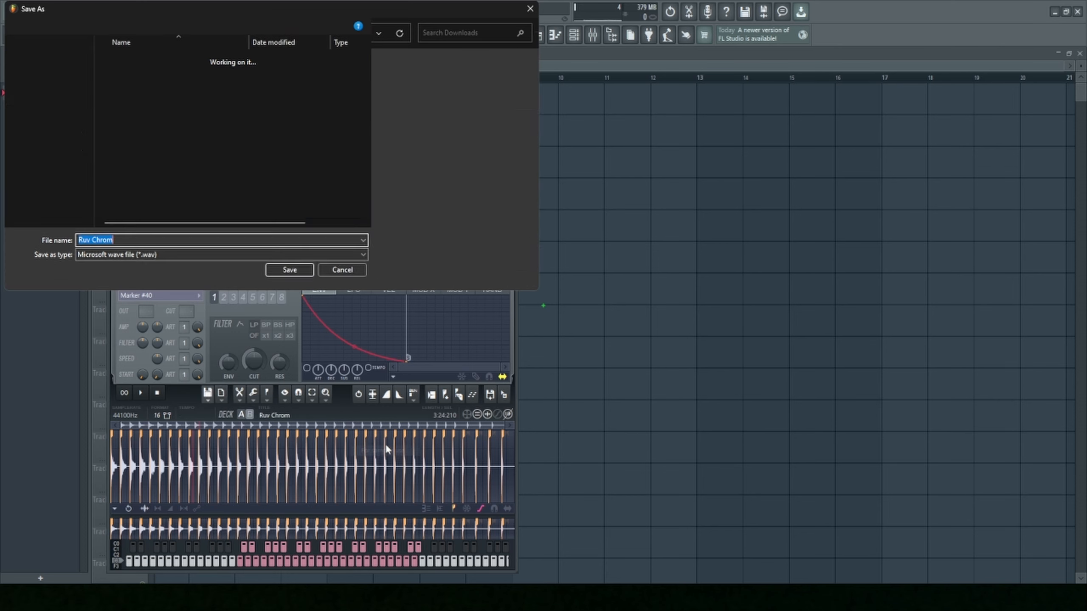
- Create a folder named "Ruv example voicebank" in Downloads and export the Ruv Chrom regions into it as WAV files
{"action": "left_click", "coordinate": [518, 126]}
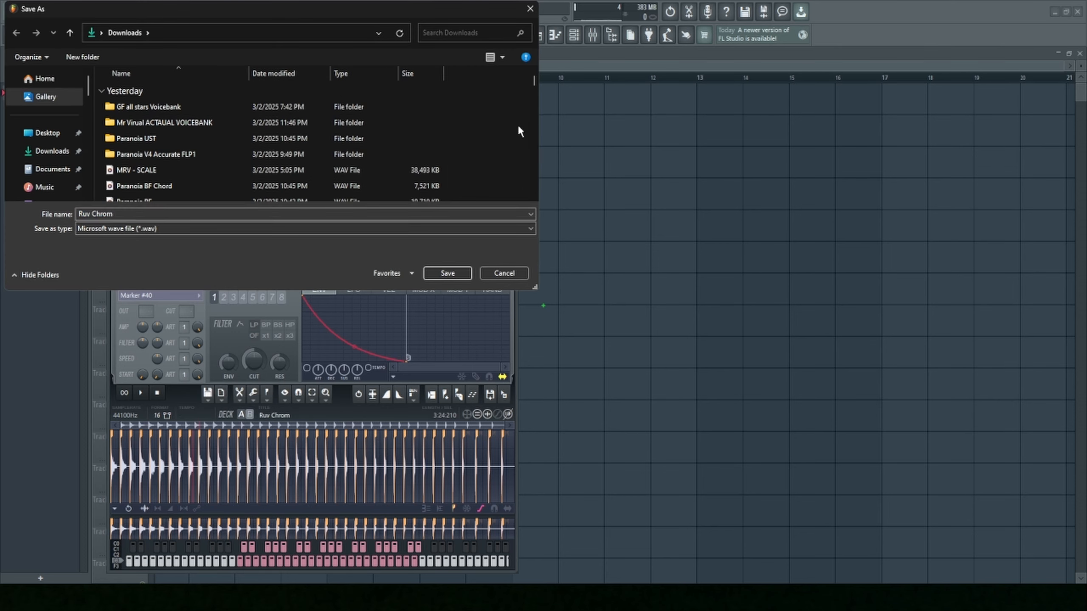
{"action": "key", "text": "ctrl+shift+n"}
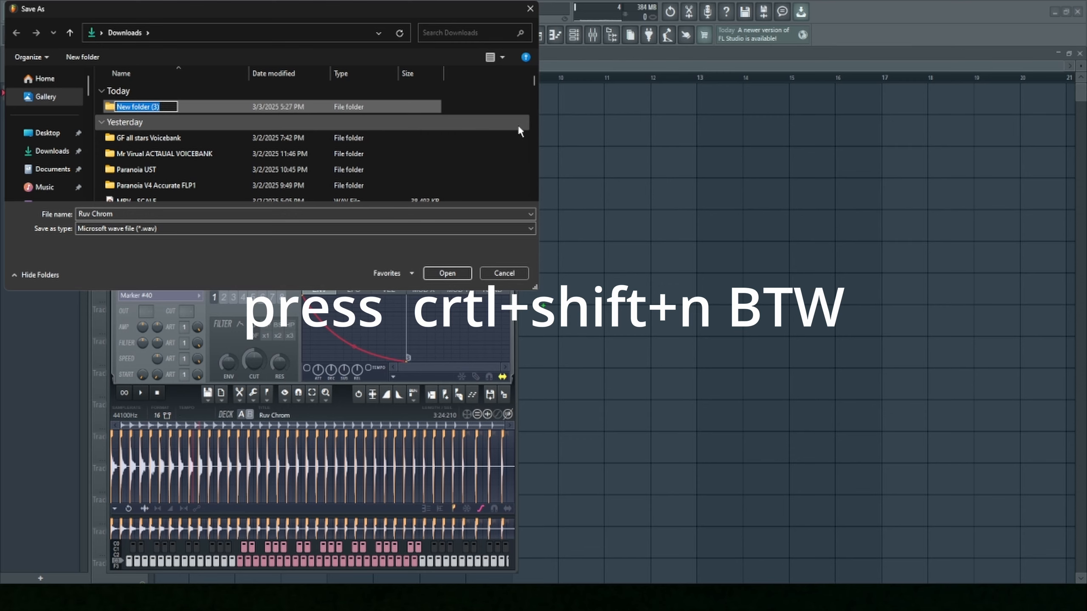
{"action": "type", "text": "Ruv"}
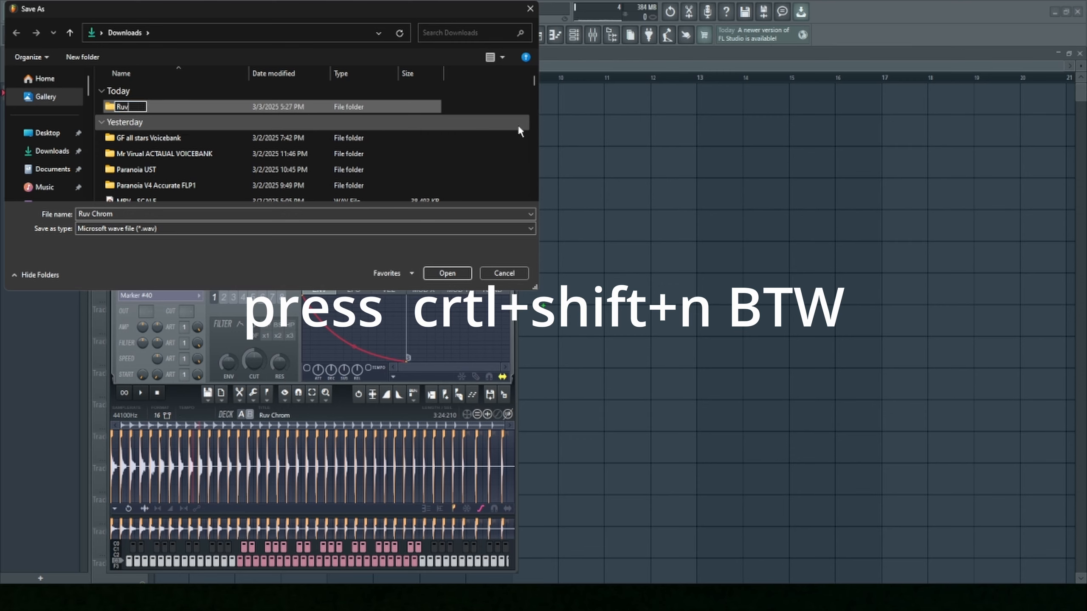
{"action": "type", "text": " example voicebank"}
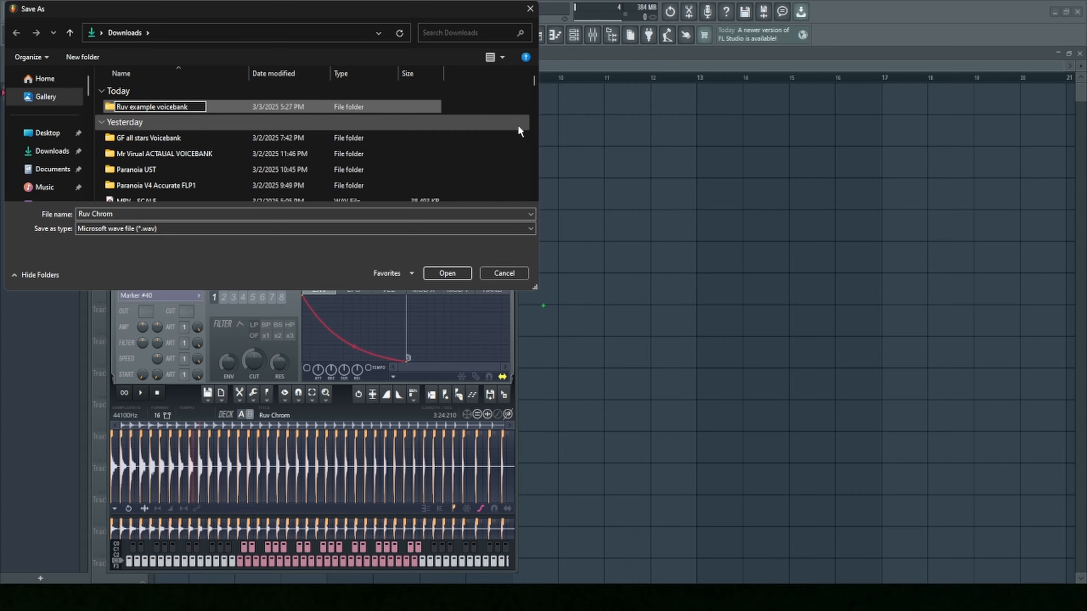
{"action": "key", "text": "Return"}
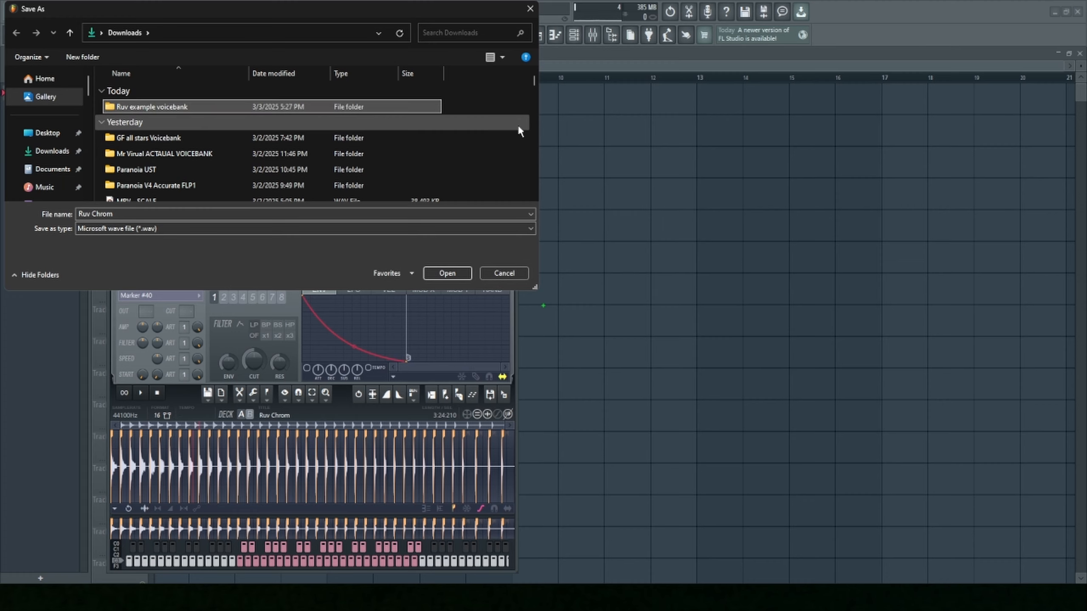
{"action": "key", "text": "Return"}
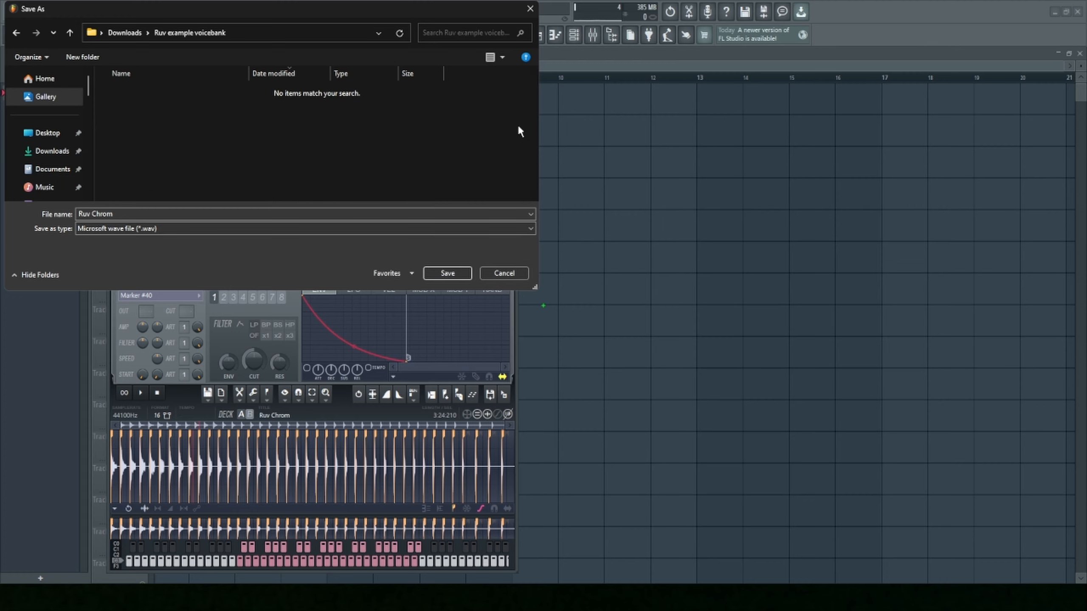
{"action": "left_click", "coordinate": [447, 273]}
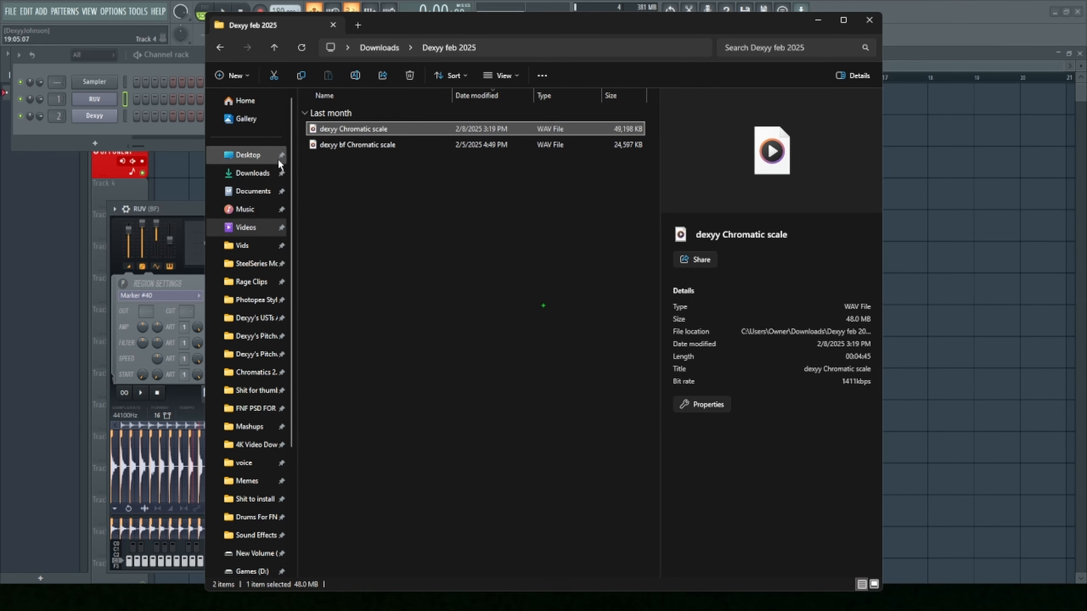
- In File Explorer, open the Ruv example voicebank folder in Downloads and select the Marker #1 file
{"action": "left_click", "coordinate": [253, 173]}
{"action": "double_click", "coordinate": [398, 121]}
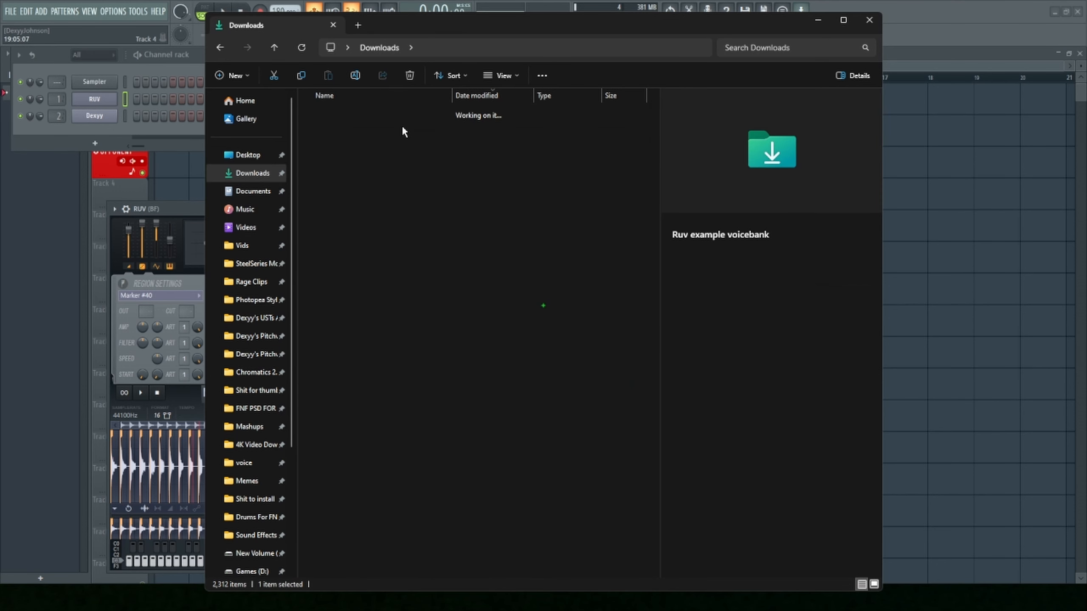
{"action": "left_click", "coordinate": [411, 128]}
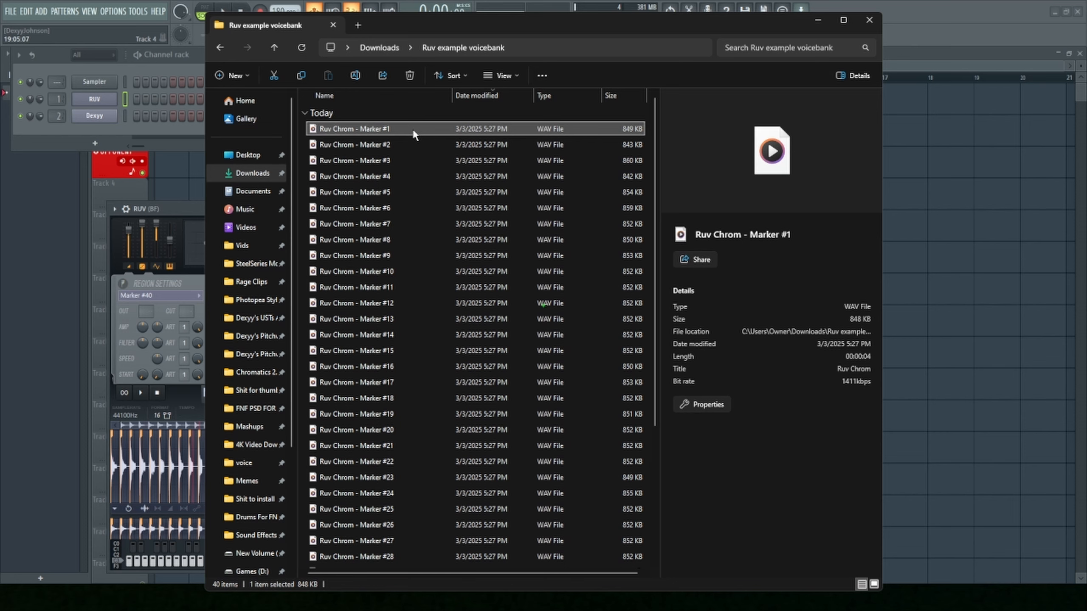
- Rename the files Ruv Chrom - Marker #1 and #2 as a1 and a2
{"action": "key", "text": "F2"}
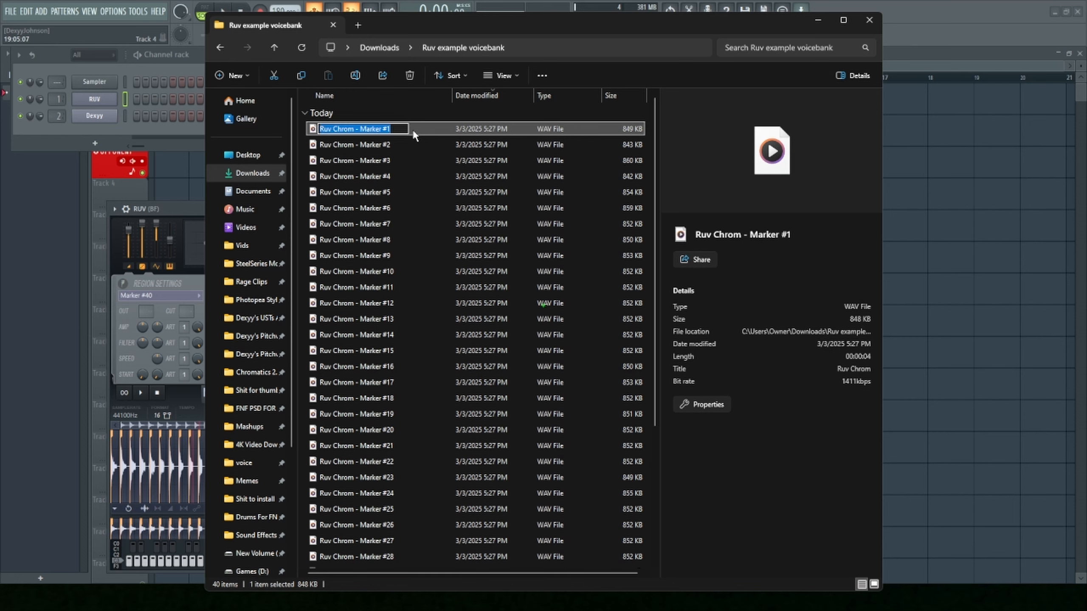
{"action": "left_click", "coordinate": [425, 130]}
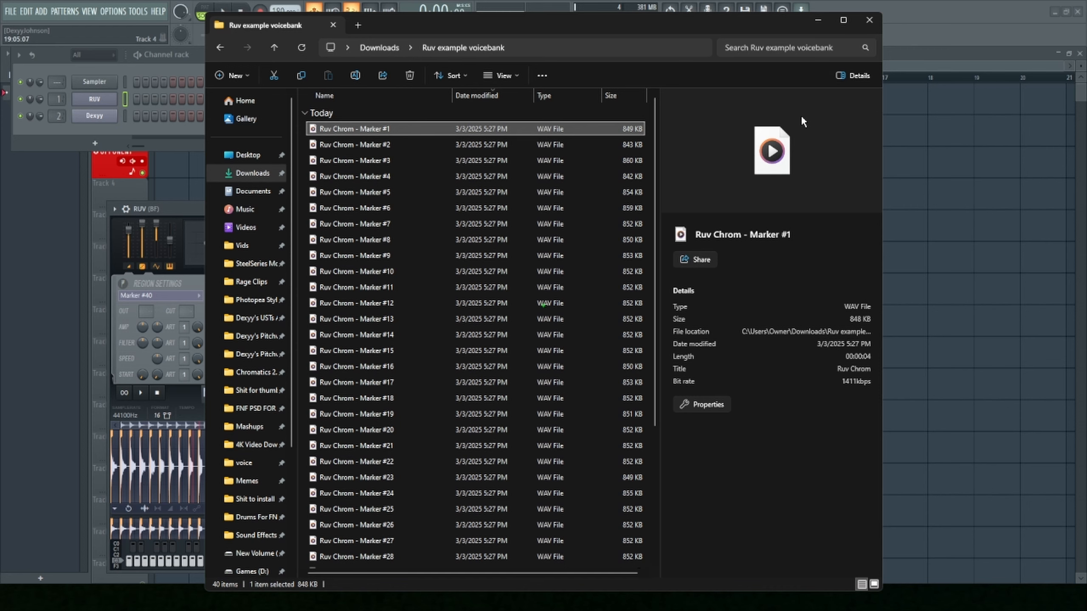
{"action": "key", "text": "F2"}
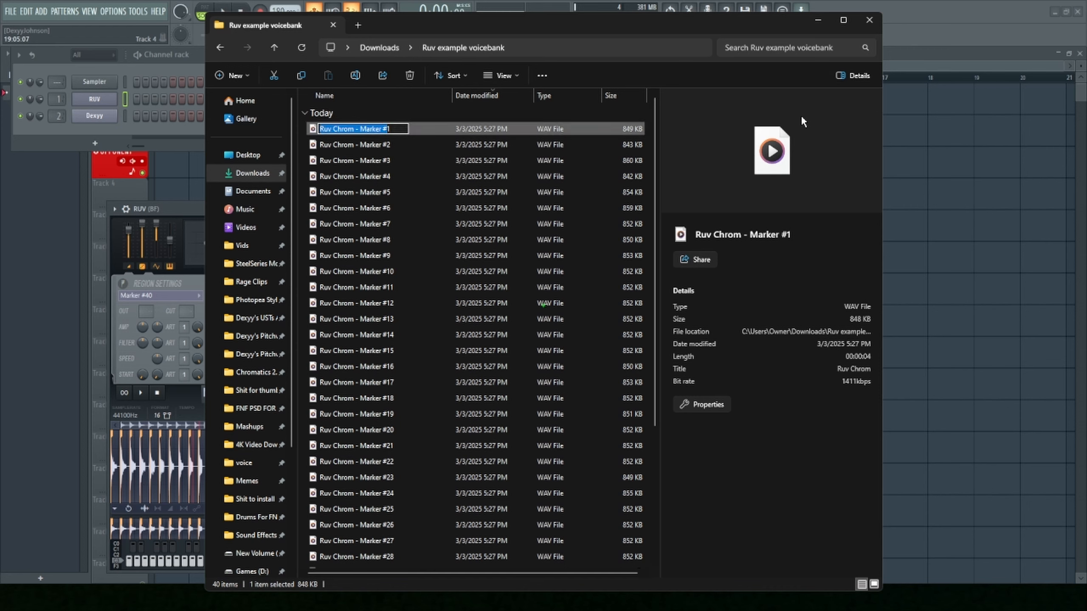
{"action": "type", "text": "a1"}
{"action": "key", "text": "Tab"}
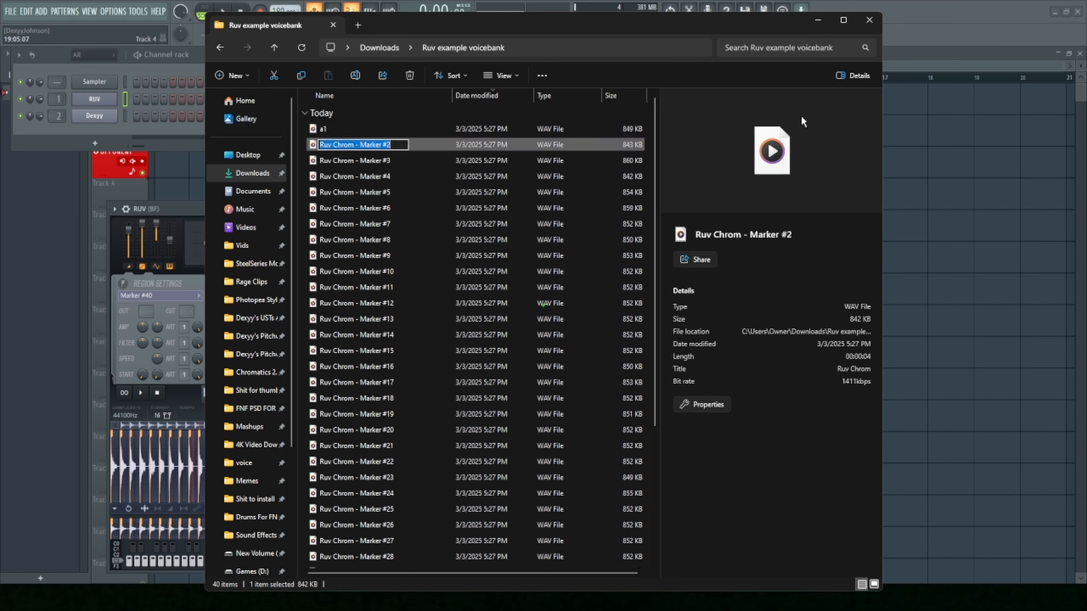
{"action": "type", "text": "sas"}
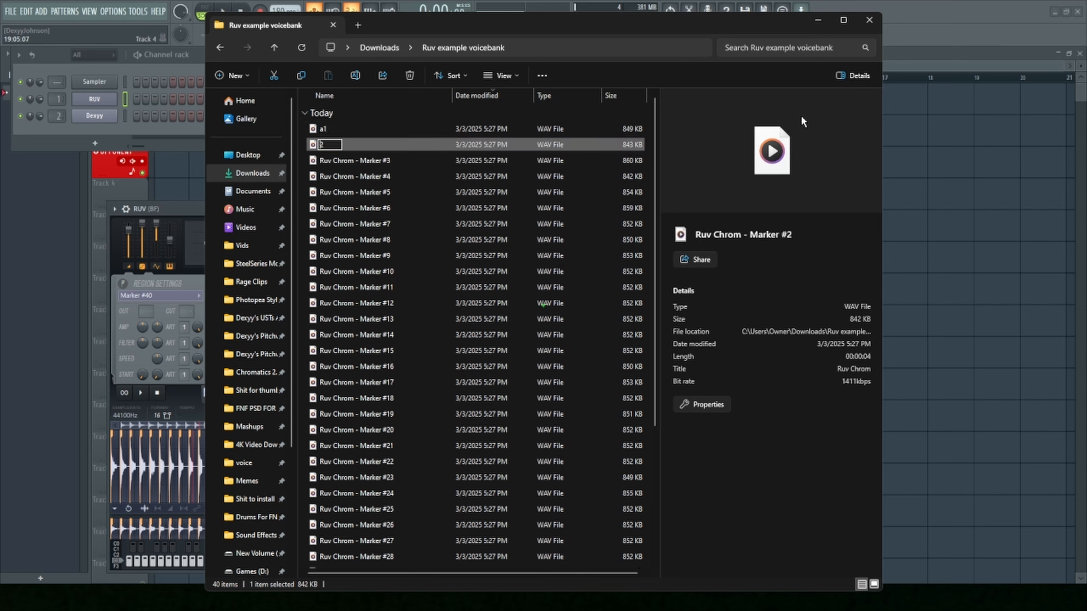
{"action": "key", "text": "Tab"}
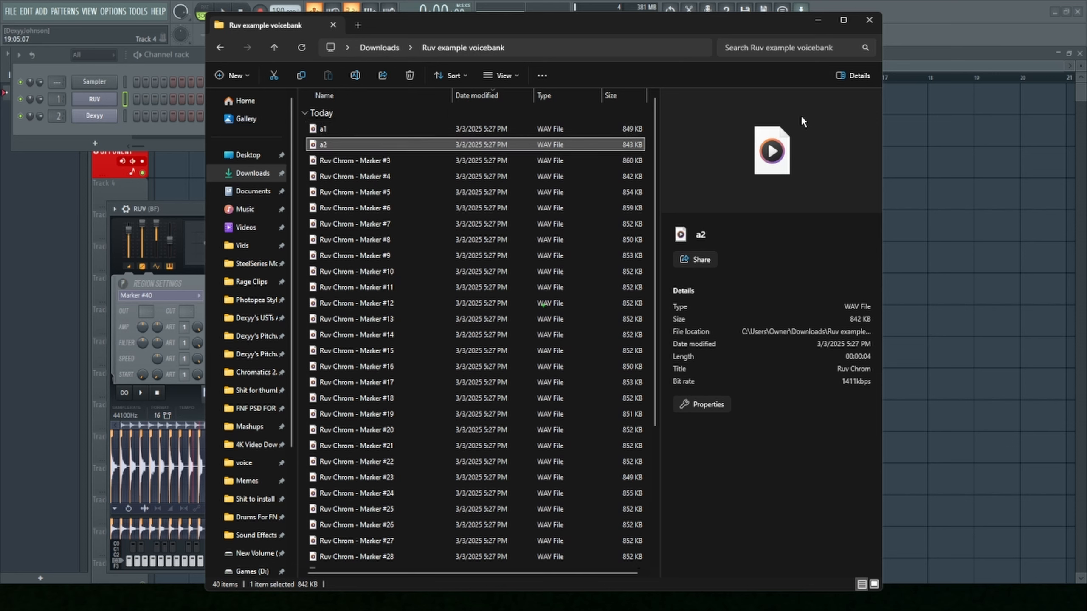
- Rename the Marker #3, #4 and #5 files as a3, a4 and a5
{"action": "key", "text": "shift+Left"}
{"action": "type", "text": "a"}
{"action": "key", "text": "Tab"}
{"action": "key", "text": "shift+Left"}
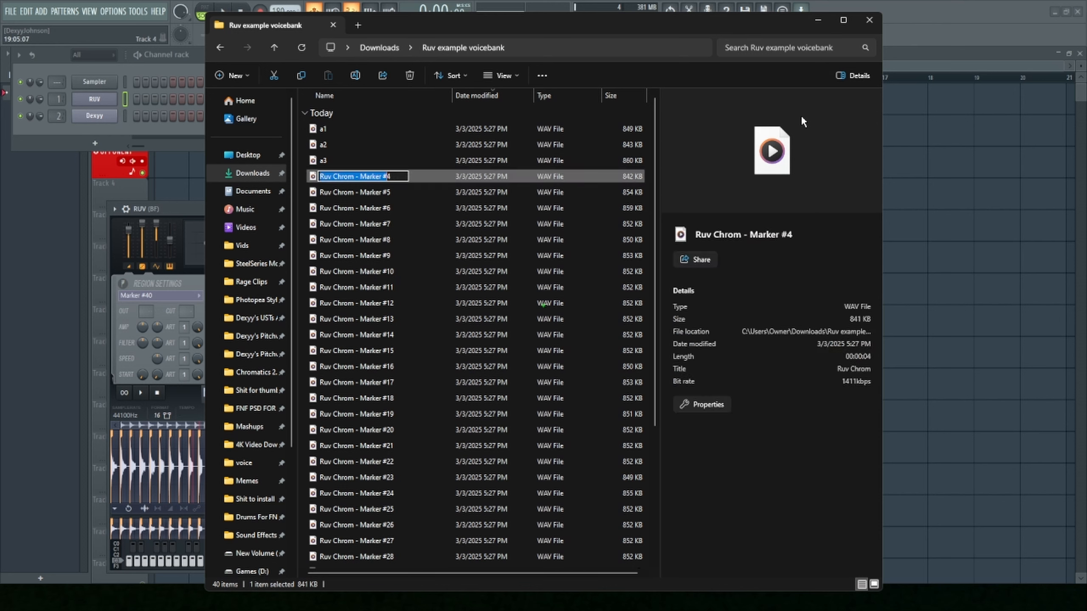
{"action": "type", "text": "a4"}
{"action": "key", "text": "Tab"}
{"action": "key", "text": "shift+Left"}
{"action": "type", "text": "a"}
{"action": "key", "text": "Tab"}
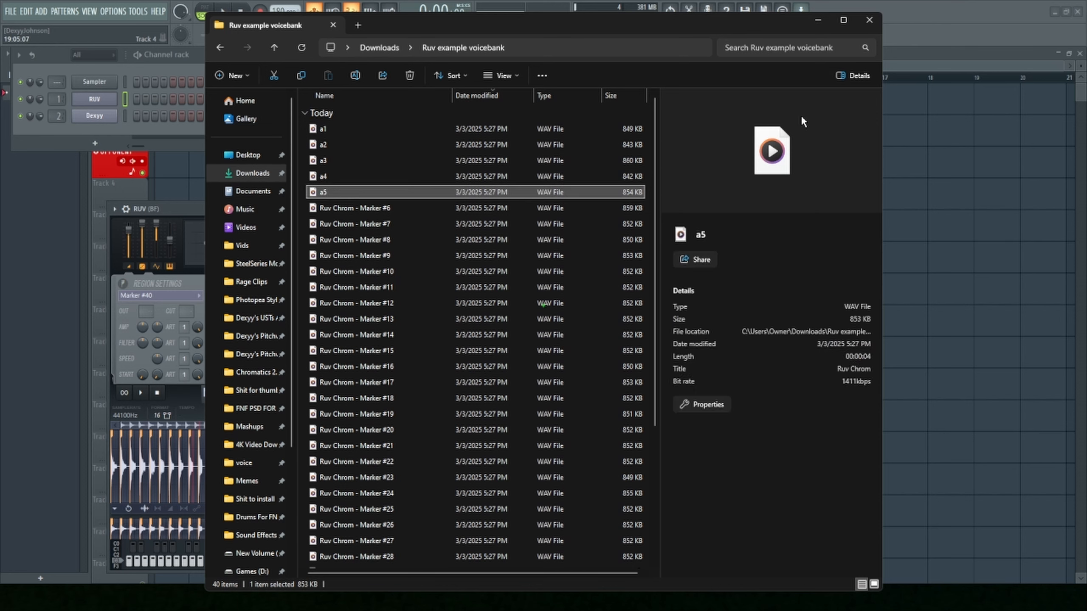
- Rename the Marker #6 and #7 files as a6 and a7, correcting the doubled letter in the latter
{"action": "key", "text": "shift+Left"}
{"action": "type", "text": "a"}
{"action": "key", "text": "Tab"}
{"action": "key", "text": "shift+Left"}
{"action": "type", "text": "aa"}
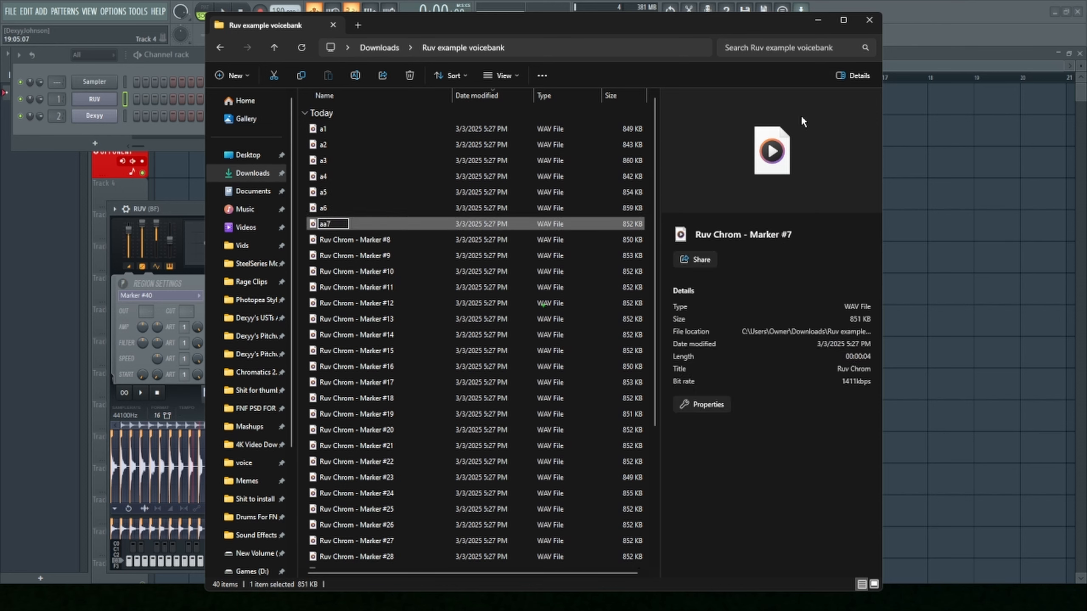
{"action": "key", "text": "Tab"}
{"action": "key", "text": "shift+Tab"}
{"action": "key", "text": "Tab"}
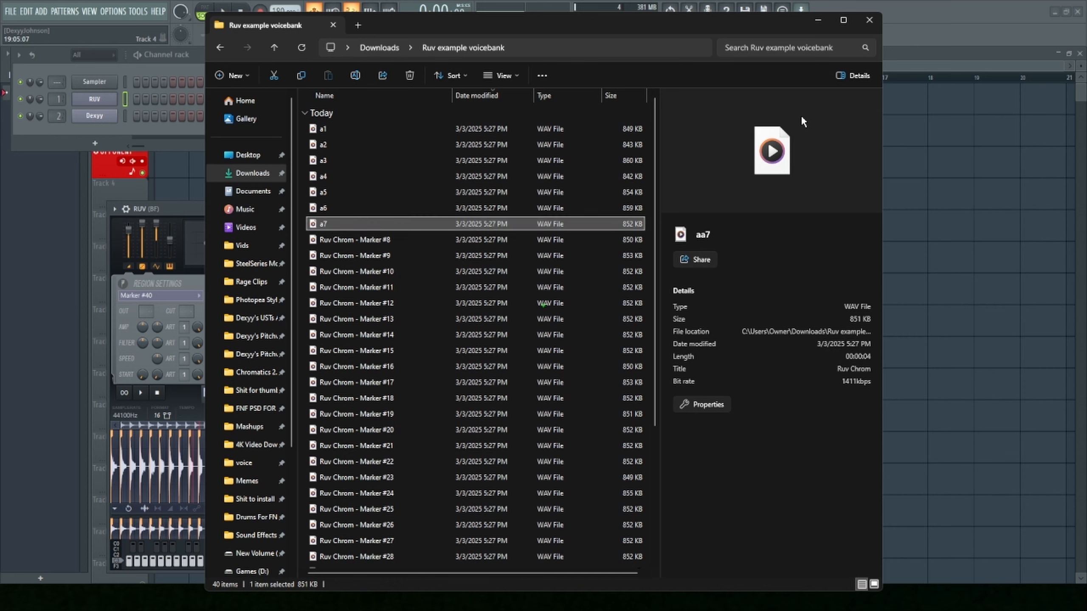
- Rename the Marker #8 to #11 files as a8, a9, a10 and a11
{"action": "key", "text": "shift+Left"}
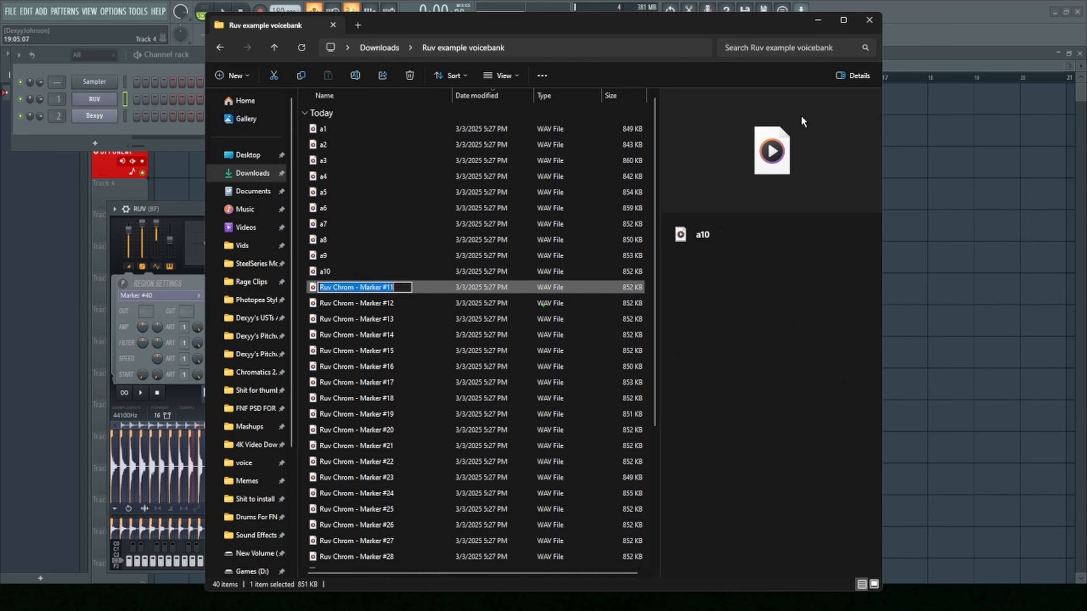
{"action": "key", "text": "shift+Left"}
{"action": "key", "text": "shift+Left"}
{"action": "type", "text": "aa"}
{"action": "key", "text": "Tab"}
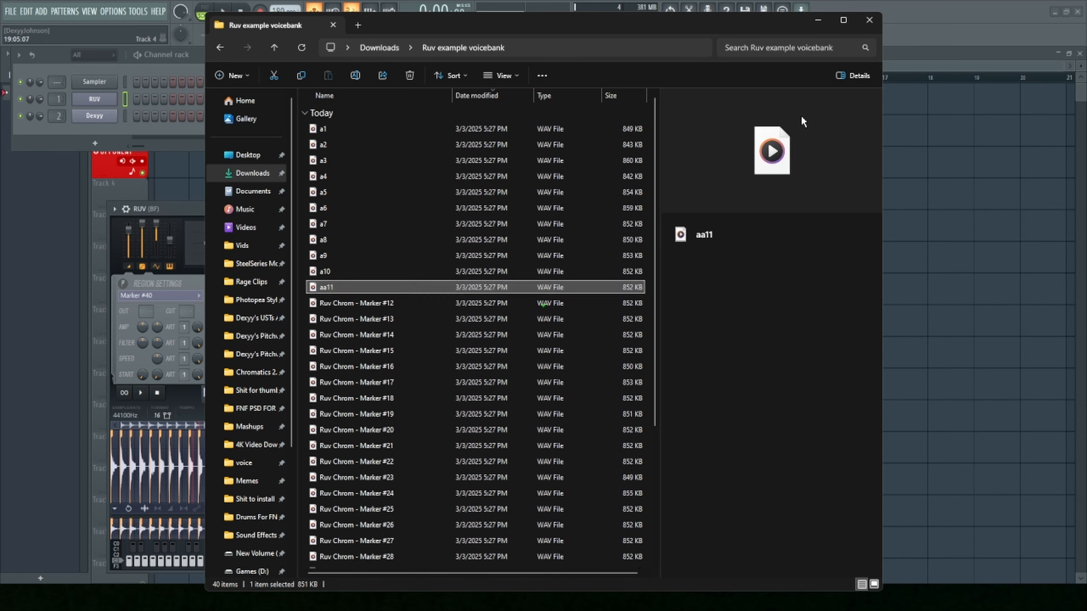
{"action": "key", "text": "shift+Tab"}
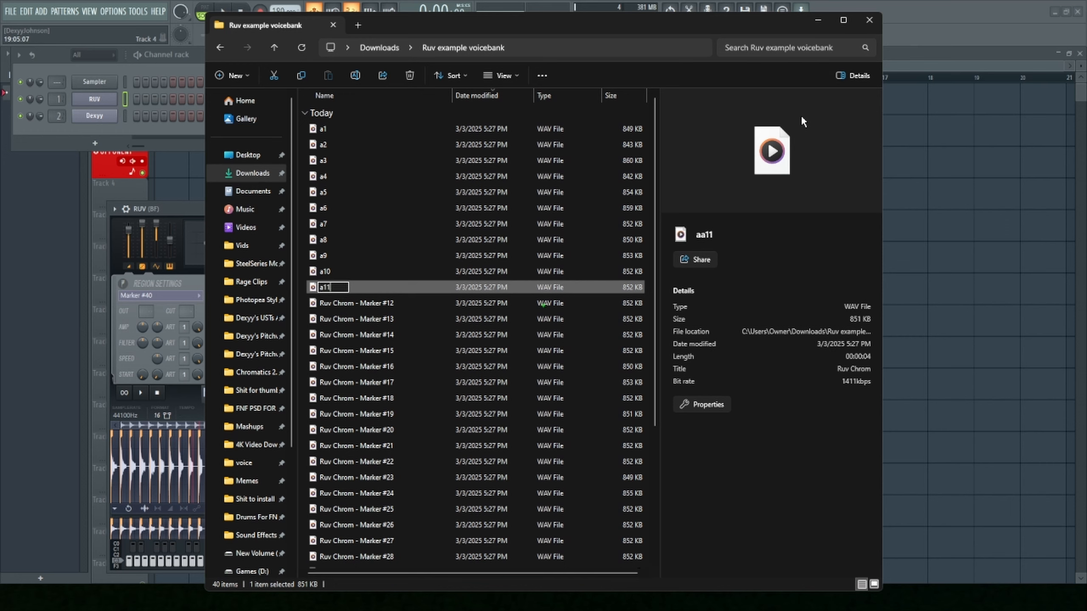
{"action": "key", "text": "Tab"}
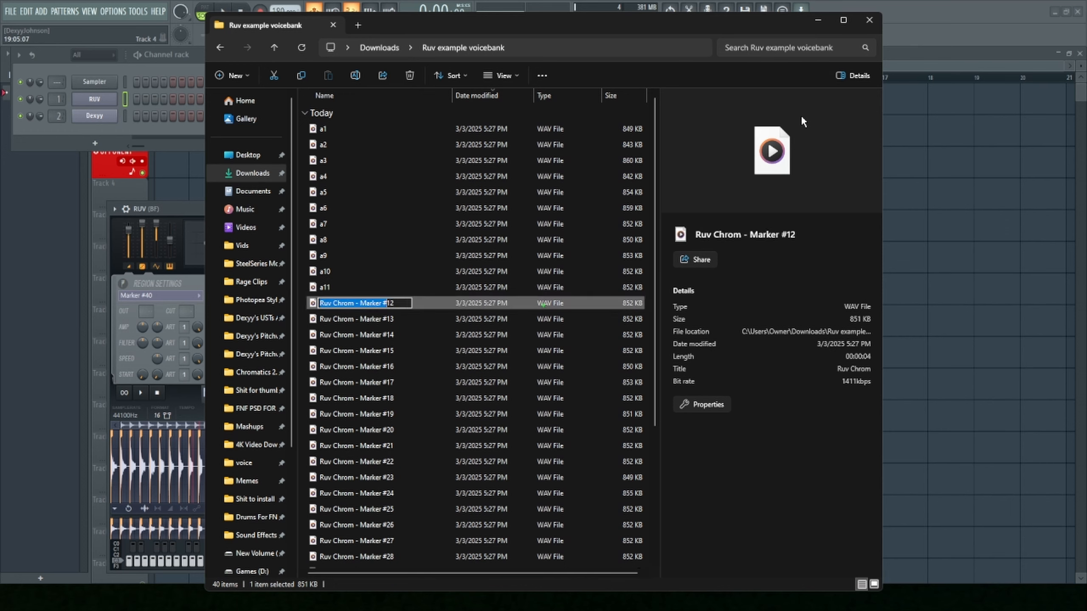
- Rename the Marker #12 and #13 files as a12 and a13
{"action": "type", "text": "a"}
{"action": "key", "text": "Tab"}
{"action": "key", "text": "shift+Left"}
{"action": "key", "text": "shift+Left"}
{"action": "type", "text": "a"}
{"action": "key", "text": "Tab"}
- Rename the Marker #14, #15 and #16 files as a14, a15 and a16
{"action": "key", "text": "shift+Left"}
{"action": "key", "text": "shift+Left"}
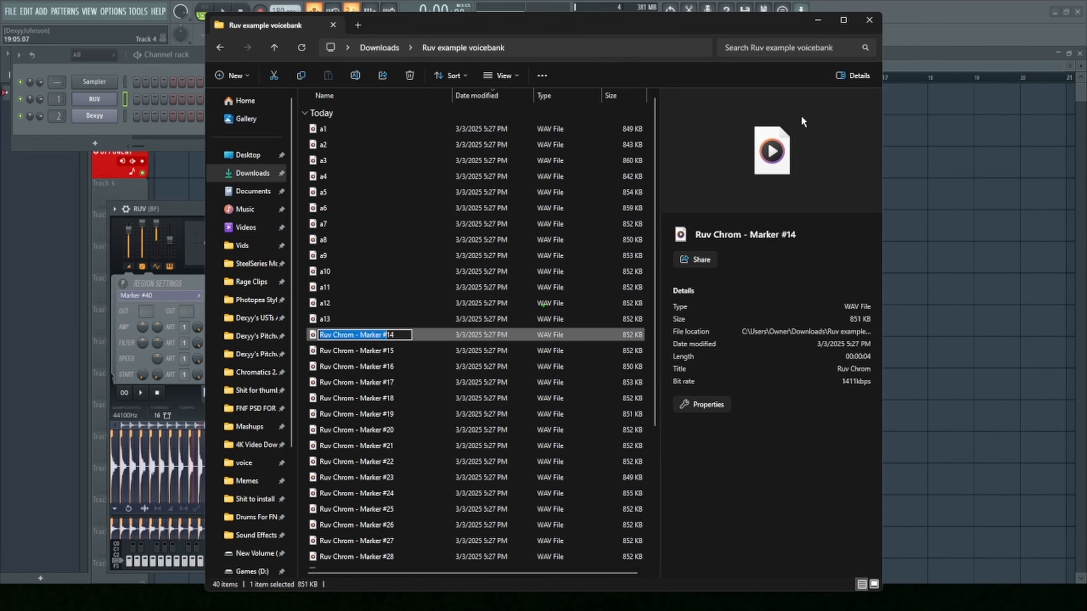
{"action": "type", "text": "a"}
{"action": "key", "text": "Tab"}
{"action": "key", "text": "shift+Left"}
{"action": "key", "text": "shift+Left"}
{"action": "type", "text": "a"}
{"action": "key", "text": "Tab"}
{"action": "key", "text": "shift+Left"}
{"action": "key", "text": "shift+Left"}
{"action": "type", "text": "a"}
{"action": "key", "text": "Tab"}
- Rename the Marker #17 and #18 files as a17 and a18, removing the extra letter from the former
{"action": "key", "text": "shift+Left"}
{"action": "key", "text": "shift+Left"}
{"action": "type", "text": "a"}
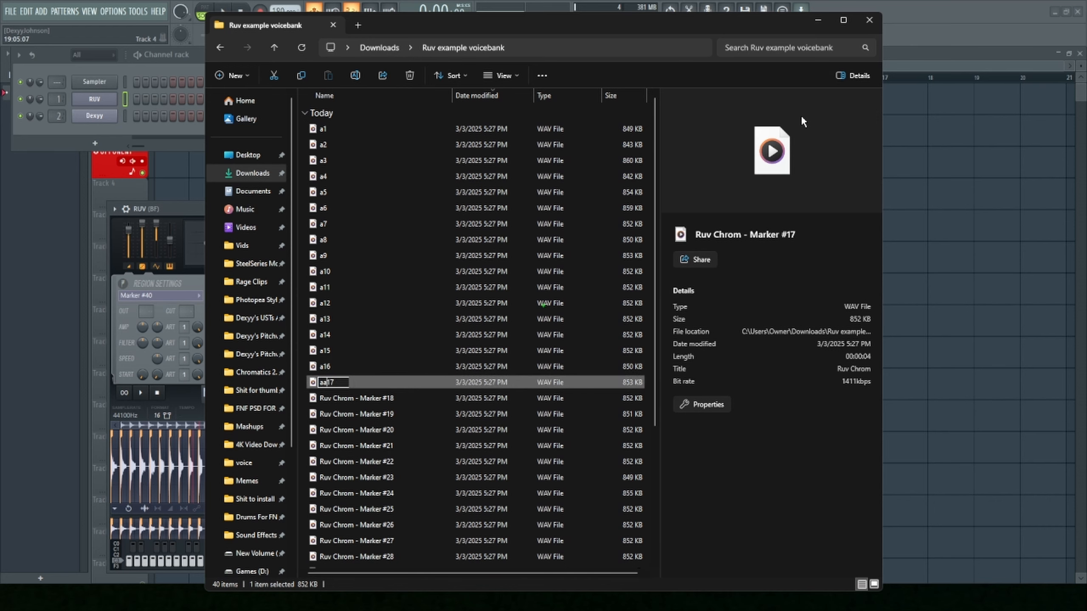
{"action": "key", "text": "Tab"}
{"action": "key", "text": "shift+Left"}
{"action": "key", "text": "shift+Left"}
{"action": "type", "text": "a"}
{"action": "key", "text": "Tab"}
{"action": "key", "text": "shift+Left"}
{"action": "key", "text": "shift+Left"}
- Rename the Marker #19 and #20 files as a19 and a20
{"action": "type", "text": "a"}
{"action": "key", "text": "Tab"}
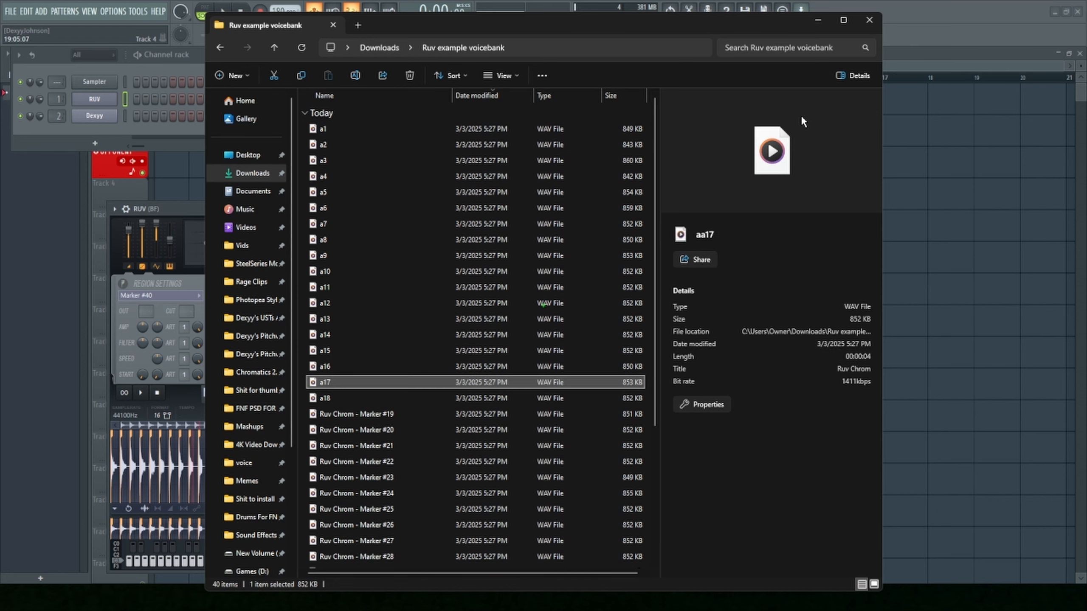
{"action": "key", "text": "Tab"}
{"action": "key", "text": "shift+Left"}
{"action": "key", "text": "shift+Left"}
{"action": "type", "text": "a"}
{"action": "key", "text": "Tab"}
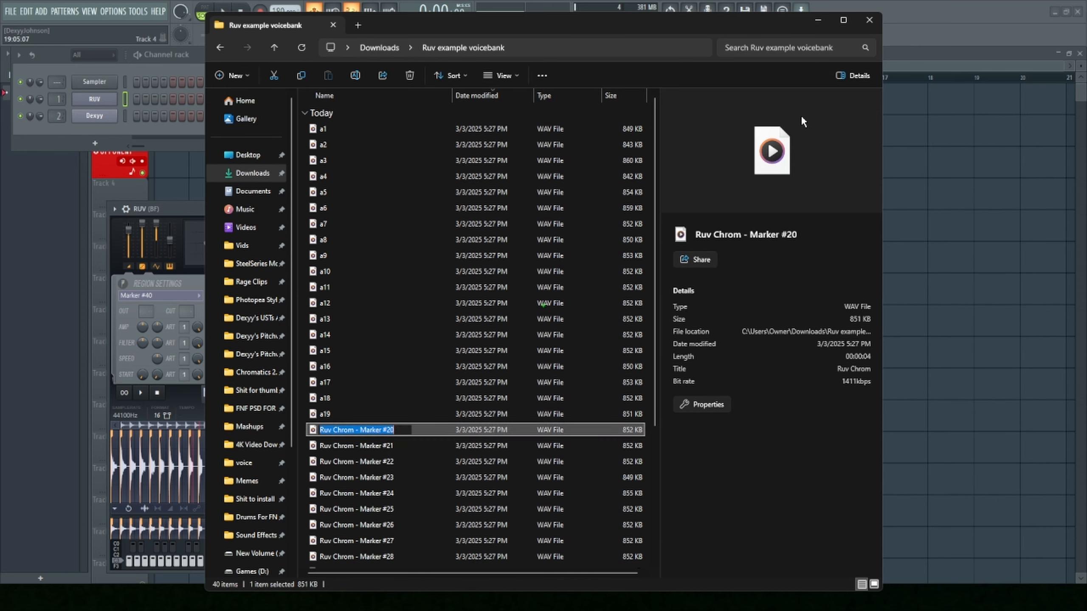
{"action": "key", "text": "shift+Left"}
{"action": "key", "text": "shift+Left"}
- Rename the Marker #21 and #22 files as a21 and a22
{"action": "type", "text": "a"}
{"action": "key", "text": "Tab"}
{"action": "key", "text": "shift+Left"}
{"action": "key", "text": "shift+Left"}
{"action": "type", "text": "a"}
{"action": "key", "text": "Tab"}
{"action": "key", "text": "shift+Left"}
{"action": "key", "text": "shift+Left"}
- Rename the Marker #23, #24 and #25 files as a23, a24 and a25
{"action": "type", "text": "a"}
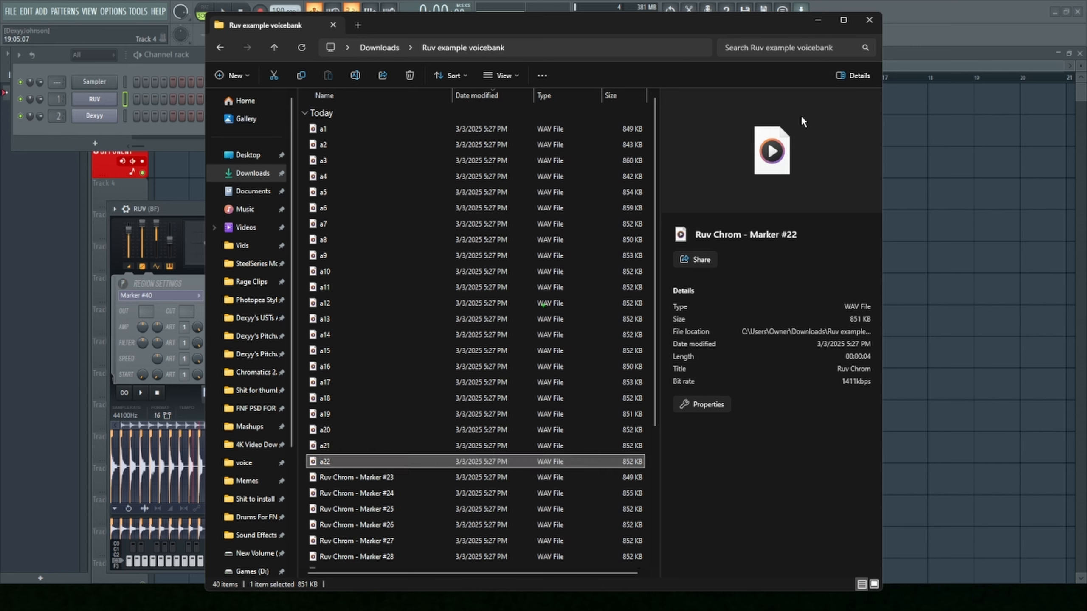
{"action": "key", "text": "Tab"}
{"action": "key", "text": "shift+Left"}
{"action": "key", "text": "shift+Left"}
{"action": "key", "text": "a"}
{"action": "key", "text": "Tab"}
{"action": "key", "text": "shift+Left"}
{"action": "key", "text": "shift+Left"}
{"action": "type", "text": "a"}
{"action": "key", "text": "Tab"}
- Rename the Marker #26 and #27 files as a26 and a27
{"action": "key", "text": "shift+Left"}
{"action": "key", "text": "shift+Left"}
{"action": "type", "text": "a"}
{"action": "key", "text": "Tab"}
{"action": "key", "text": "shift+Left"}
{"action": "key", "text": "shift+Left"}
{"action": "type", "text": "aa"}
{"action": "key", "text": "Tab"}
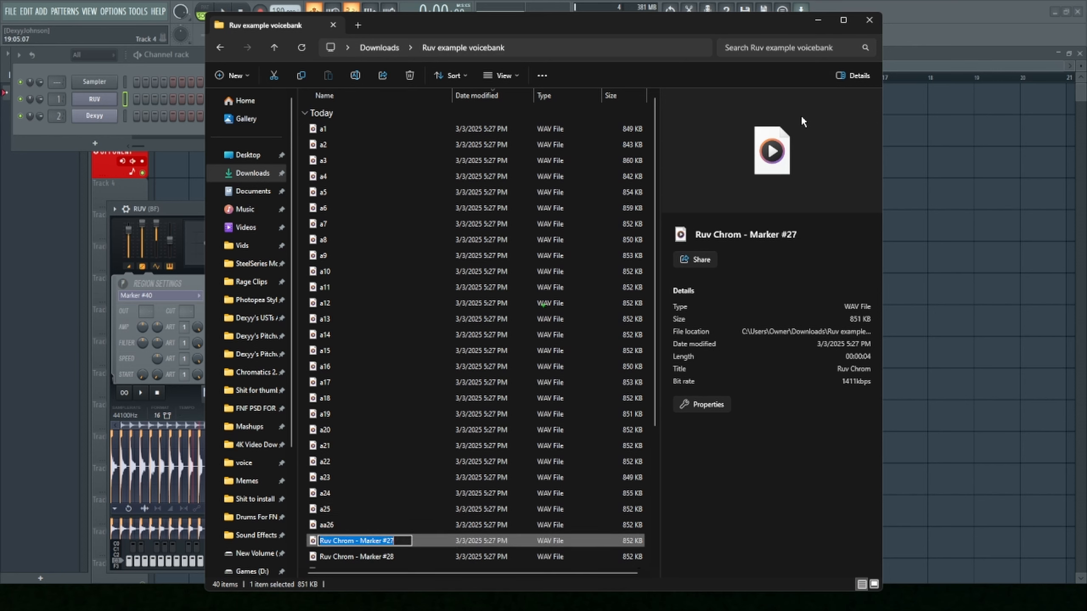
- Rename the Marker #28 and #29 files as a28 and a29
{"action": "key", "text": "shift+Left"}
{"action": "key", "text": "shift+Left"}
{"action": "type", "text": "a"}
{"action": "key", "text": "Tab"}
{"action": "key", "text": "shift+Left"}
{"action": "key", "text": "shift+Left"}
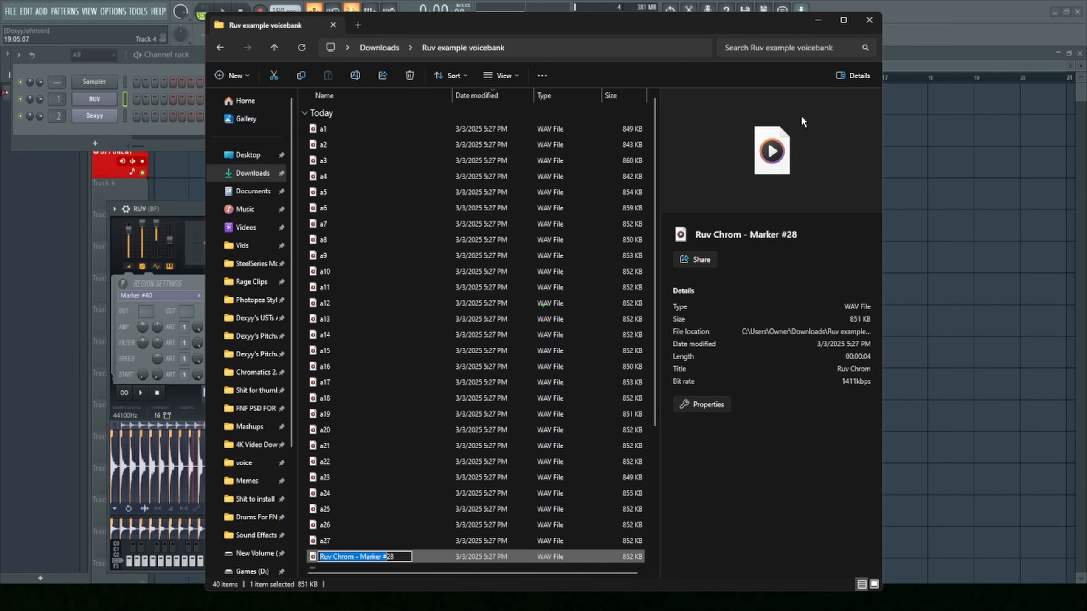
{"action": "type", "text": "a"}
{"action": "key", "text": "Tab"}
- Rename the Marker #30 and #31 files as a30 and a31
{"action": "key", "text": "shift+Left"}
{"action": "key", "text": "shift+Left"}
{"action": "type", "text": "a"}
{"action": "key", "text": "Tab"}
{"action": "key", "text": "shift+Left"}
{"action": "key", "text": "shift+Left"}
{"action": "type", "text": "a"}
{"action": "key", "text": "Tab"}
- Rename the Marker #32 and #33 files as a32 and a33
{"action": "key", "text": "shift+Left"}
{"action": "key", "text": "shift+Left"}
{"action": "type", "text": "a"}
{"action": "key", "text": "Tab"}
{"action": "key", "text": "shift+Left"}
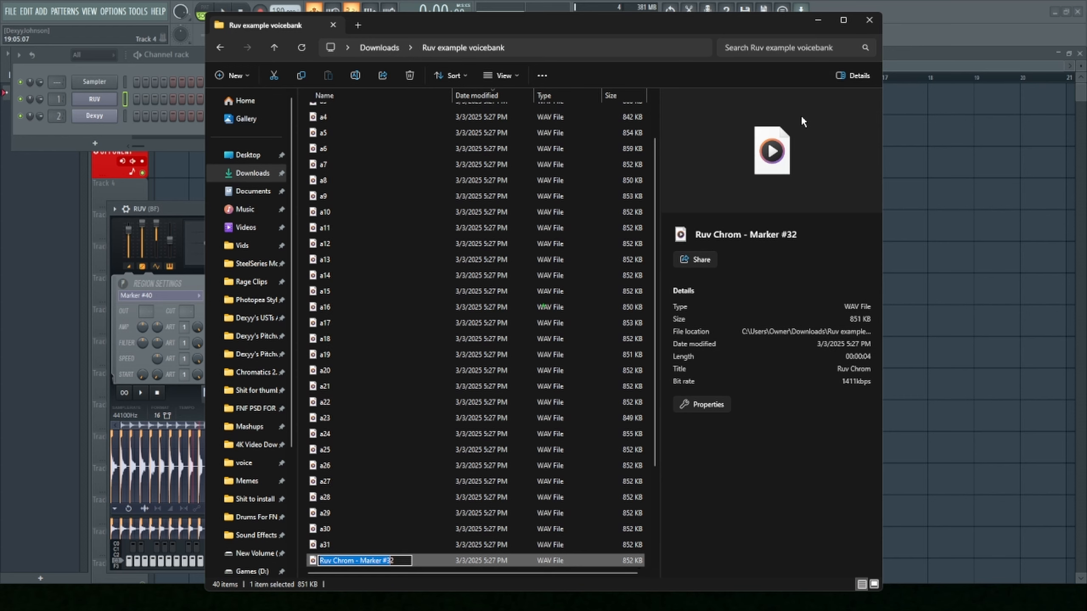
{"action": "key", "text": "shift+Left"}
{"action": "type", "text": "a"}
{"action": "key", "text": "Tab"}
- Rename the Marker #34 and #35 files as a34 and a35
{"action": "key", "text": "shift+Left"}
{"action": "key", "text": "shift+Left"}
{"action": "type", "text": "a"}
{"action": "key", "text": "Tab"}
{"action": "key", "text": "shift+Left"}
{"action": "key", "text": "shift+Left"}
{"action": "type", "text": "a"}
{"action": "key", "text": "Tab"}
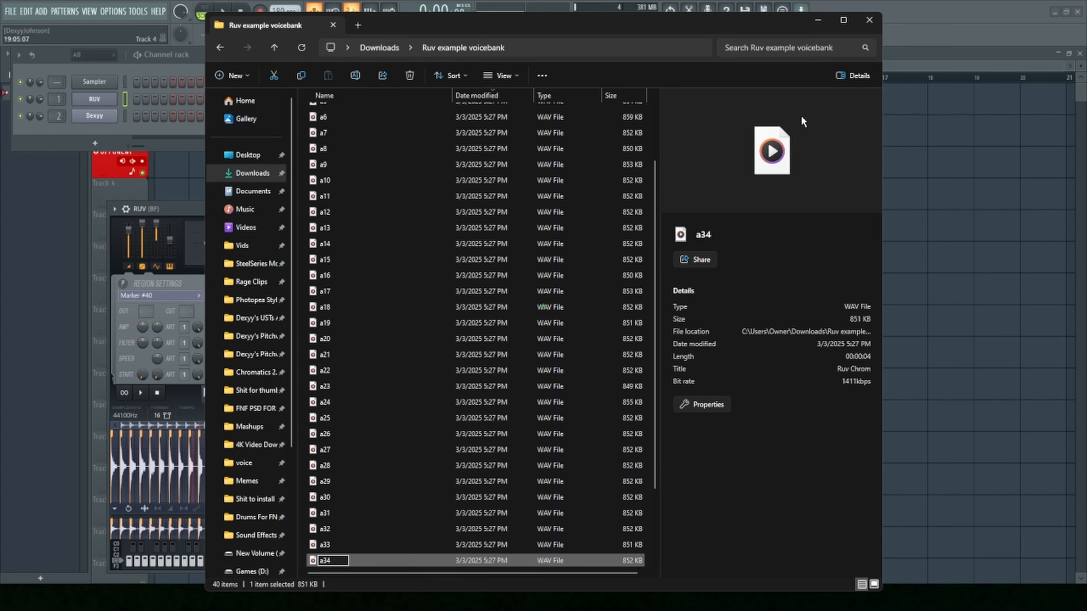
- Rename the Marker #36 and #37 files as a36 and a37
{"action": "key", "text": "shift+Left"}
{"action": "key", "text": "shift+Left"}
{"action": "type", "text": "a"}
{"action": "key", "text": "Tab"}
- Rename the Marker #38 and #39 files as a38 and a39
{"action": "key", "text": "shift+Left"}
{"action": "key", "text": "shift+Left"}
{"action": "type", "text": "a"}
{"action": "key", "text": "Tab"}
{"action": "key", "text": "shift+Left"}
{"action": "key", "text": "shift+Left"}
{"action": "type", "text": "a"}
{"action": "key", "text": "Tab"}
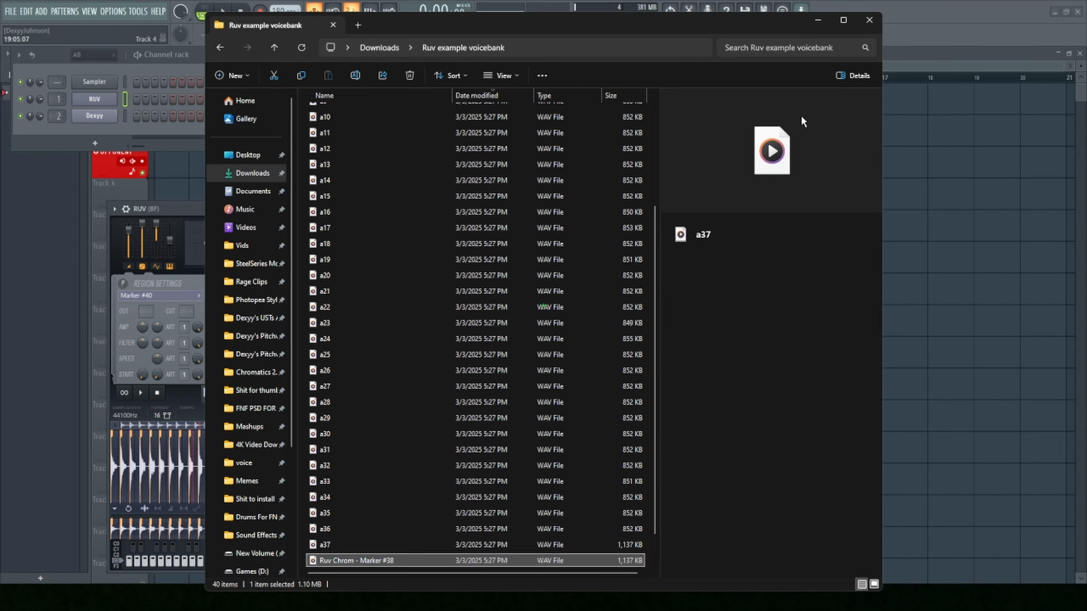
{"action": "key", "text": "shift+Left"}
{"action": "key", "text": "shift+Left"}
{"action": "type", "text": "a"}
- Rename the Marker #40 file as a40 and finish the renaming
{"action": "key", "text": "Tab"}
{"action": "key", "text": "shift+Left"}
{"action": "key", "text": "shift+Left"}
{"action": "type", "text": "a"}
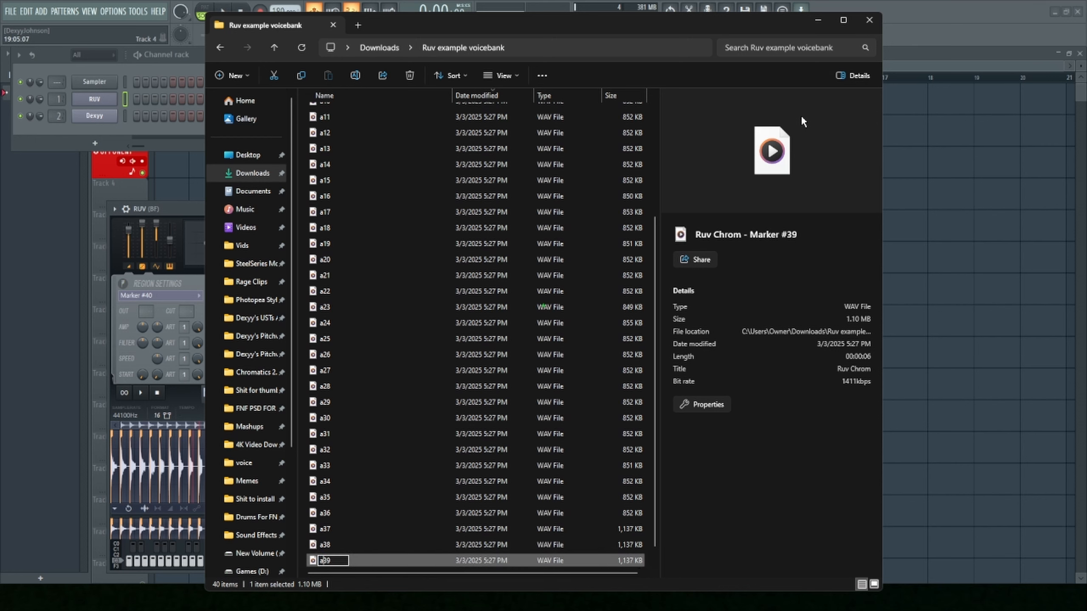
{"action": "key", "text": "Tab"}
{"action": "key", "text": "shift+Left"}
{"action": "key", "text": "shift+Left"}
{"action": "type", "text": "a"}
{"action": "key", "text": "Tab"}
{"action": "key", "text": "shift+Left"}
{"action": "key", "text": "Return"}
- Select all the renamed WAV files and look through the list from a1 to a40
{"action": "key", "text": "Up"}
{"action": "key", "text": "Up"}
{"action": "key", "text": "Up"}
{"action": "key", "text": "Up"}
{"action": "key", "text": "Up"}
{"action": "key", "text": "Up"}
{"action": "key", "text": "Up"}
{"action": "key", "text": "Up"}
{"action": "key", "text": "Up"}
{"action": "key", "text": "Up"}
{"action": "key", "text": "Up"}
{"action": "key", "text": "Up"}
{"action": "key", "text": "Up"}
{"action": "key", "text": "Up"}
{"action": "key", "text": "Up"}
{"action": "key", "text": "Up"}
{"action": "key", "text": "Up"}
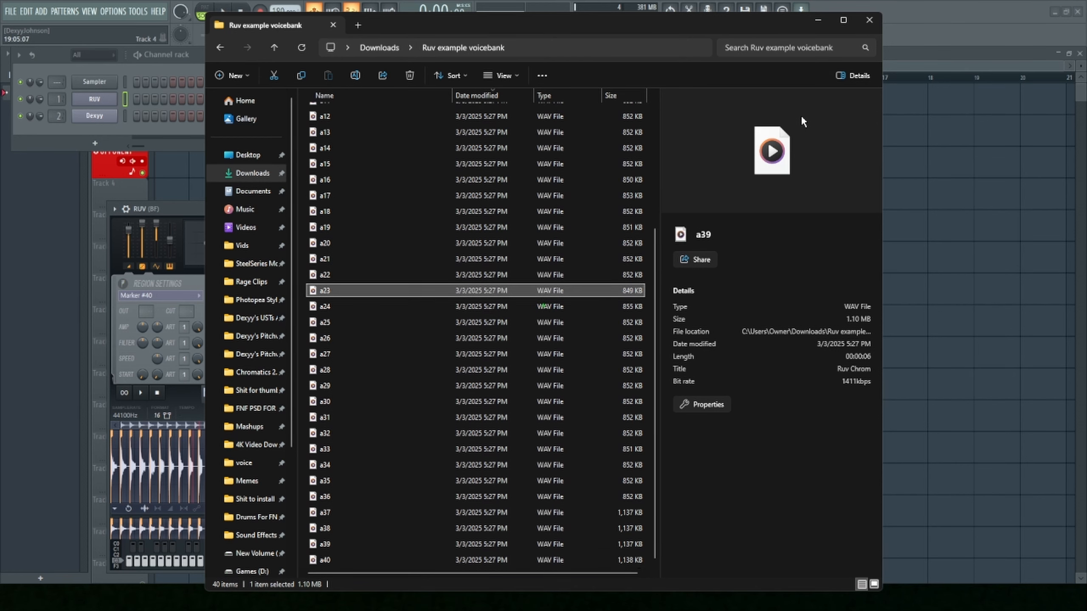
{"action": "key", "text": "Up"}
{"action": "key", "text": "Up"}
{"action": "key", "text": "Up"}
{"action": "key", "text": "Up"}
{"action": "key", "text": "Up"}
{"action": "key", "text": "Up"}
{"action": "key", "text": "Up"}
{"action": "key", "text": "Up"}
{"action": "key", "text": "Up"}
{"action": "key", "text": "Up"}
{"action": "key", "text": "Up"}
{"action": "key", "text": "Up"}
{"action": "key", "text": "Up"}
{"action": "key", "text": "Up"}
{"action": "key", "text": "Up"}
{"action": "key", "text": "Up"}
{"action": "key", "text": "Up"}
{"action": "key", "text": "Up"}
{"action": "key", "text": "Up"}
{"action": "key", "text": "Up"}
{"action": "key", "text": "ctrl+a"}
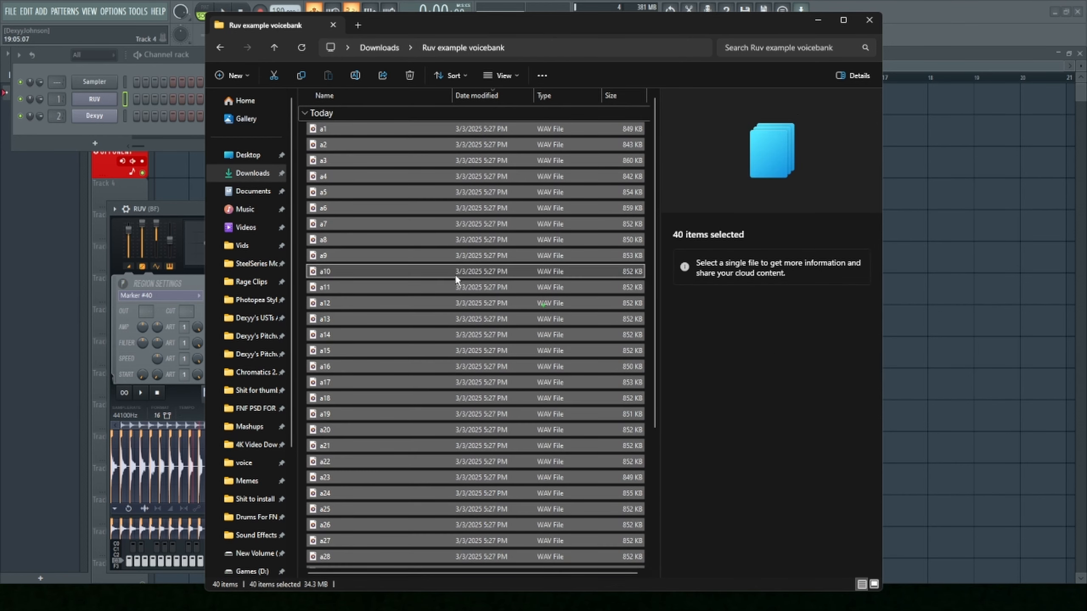
{"action": "scroll", "coordinate": [455, 274], "scroll_direction": "down", "scroll_amount": 4}
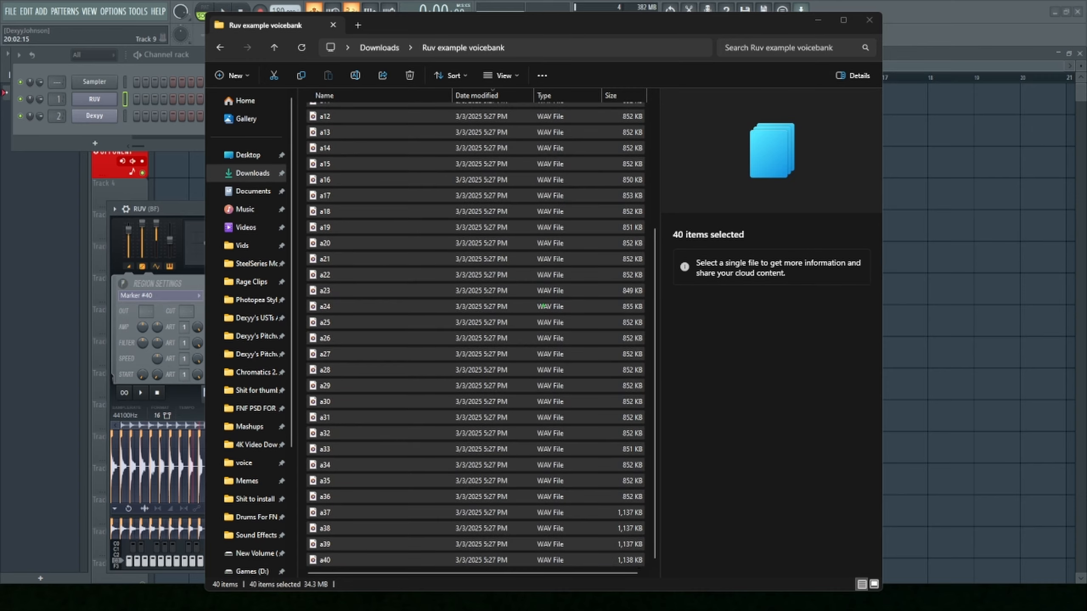
- Open the Mr Virual ACTAUAL VOICEBANK folder in a second File Explorer window beside the first and sort it by type
{"action": "key", "text": "super+e"}
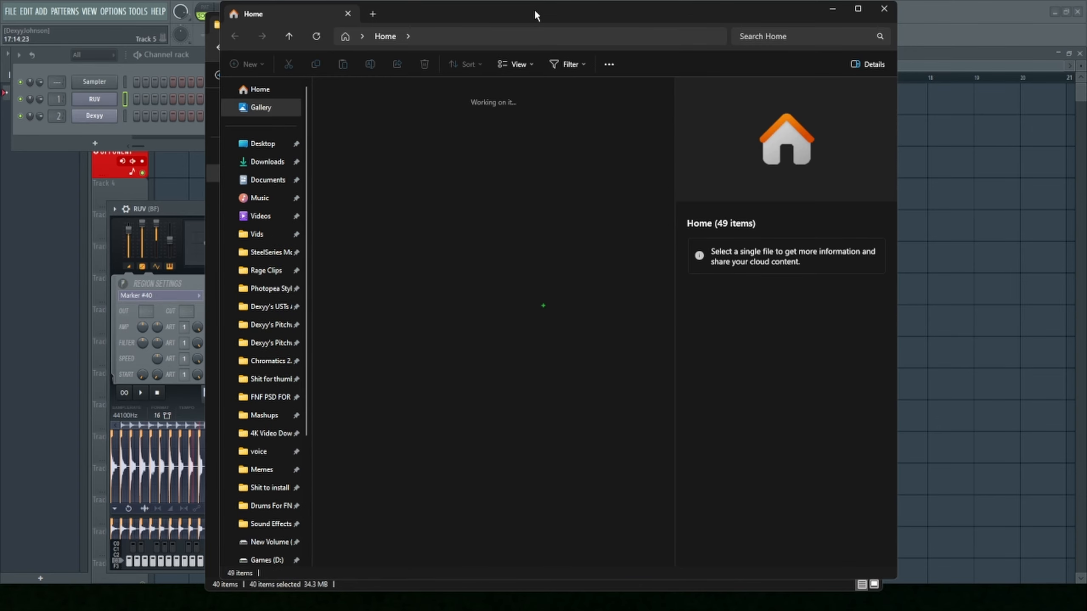
{"action": "left_click_drag", "start_coordinate": [535, 14], "coordinate": [1061, 8]}
{"action": "left_click_drag", "start_coordinate": [900, 5], "coordinate": [932, 51]}
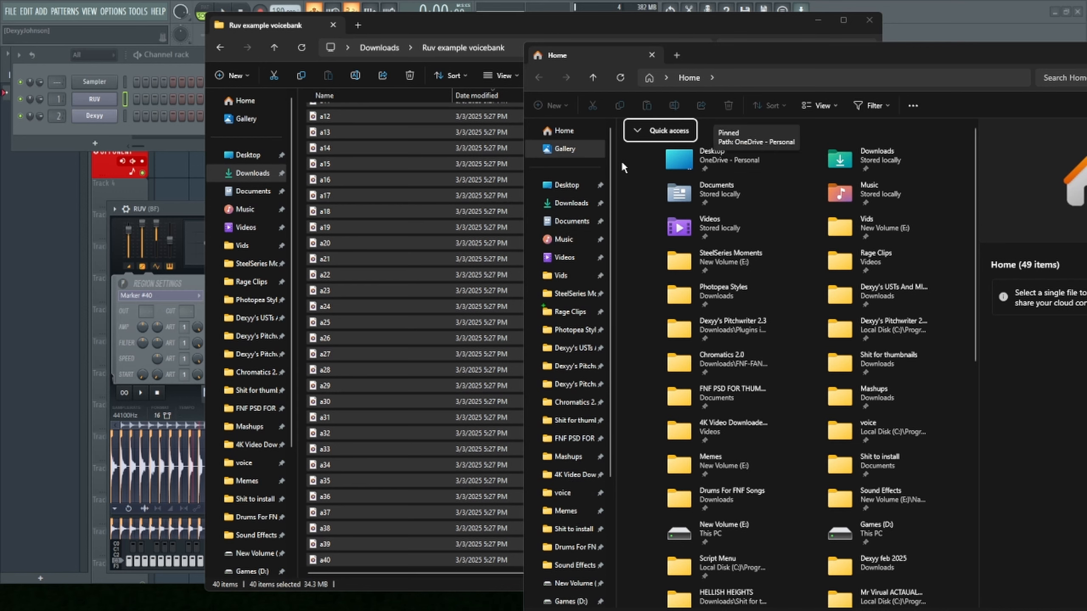
{"action": "scroll", "coordinate": [576, 483], "scroll_direction": "down", "scroll_amount": 4}
{"action": "left_click", "coordinate": [577, 489]}
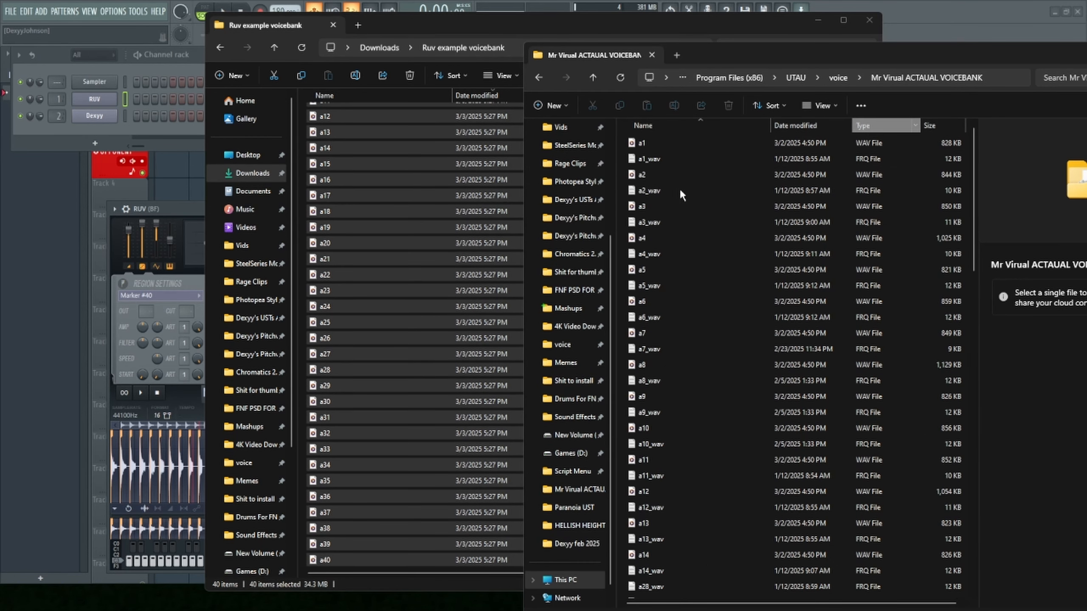
{"action": "left_click", "coordinate": [883, 126]}
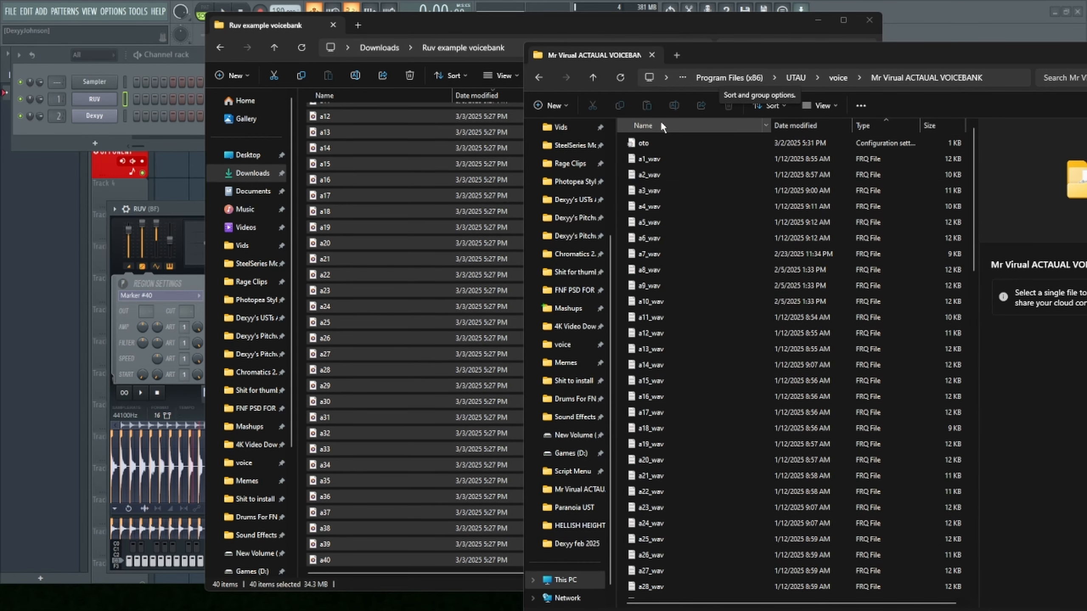
- Copy the oto file, the a1_wav to a40_wav FRQ files and the prefix file into the Ruv example voicebank folder
{"action": "left_click_drag", "start_coordinate": [625, 143], "coordinate": [787, 520]}
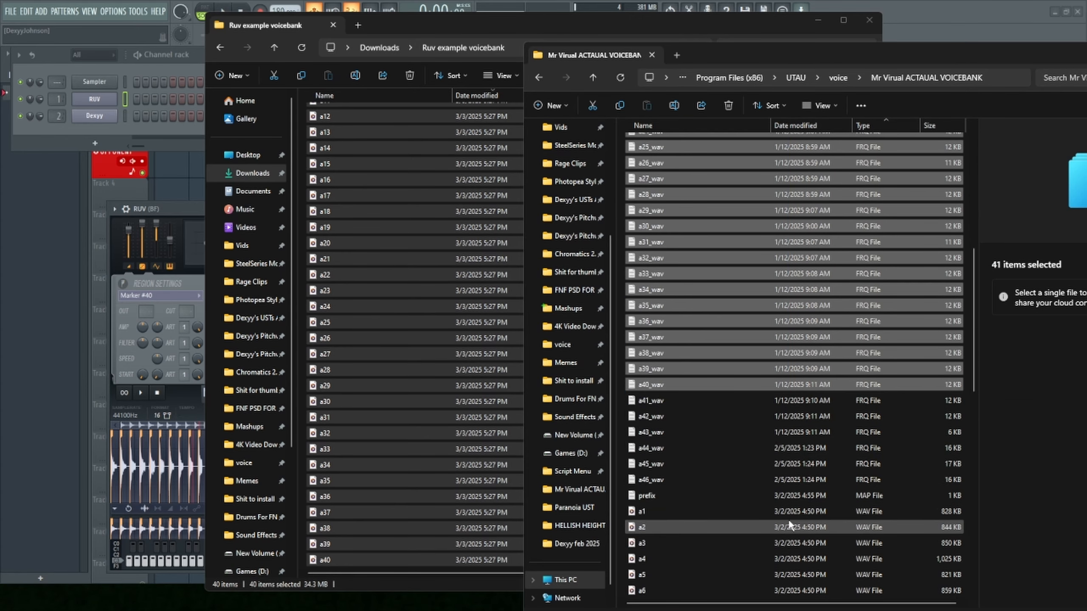
{"action": "scroll", "coordinate": [775, 471], "scroll_direction": "down", "scroll_amount": 6}
{"action": "left_click", "coordinate": [714, 354], "text": "ctrl"}
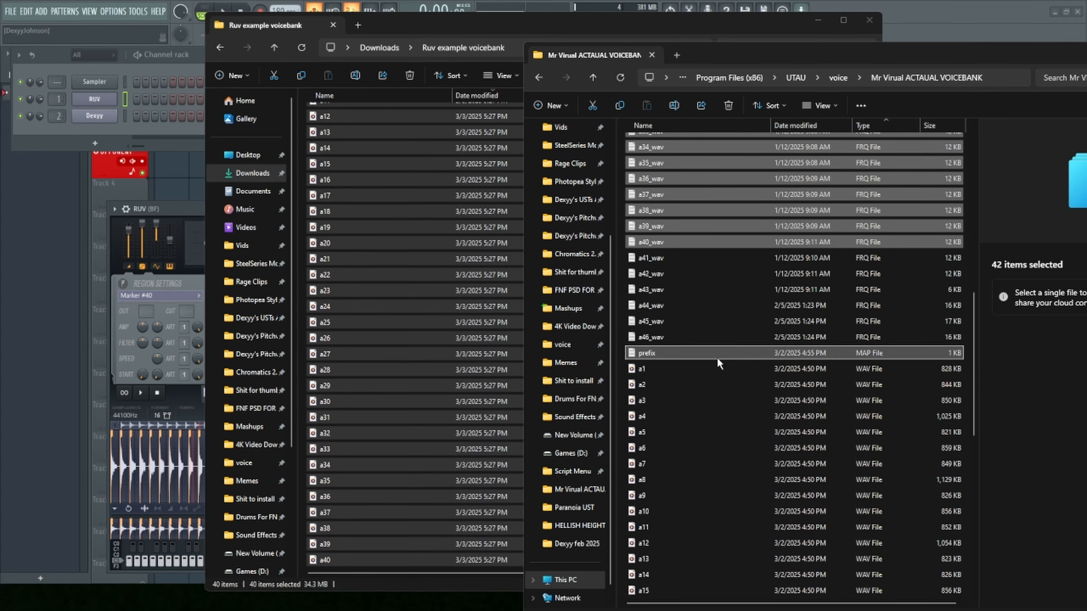
{"action": "left_click", "coordinate": [301, 273]}
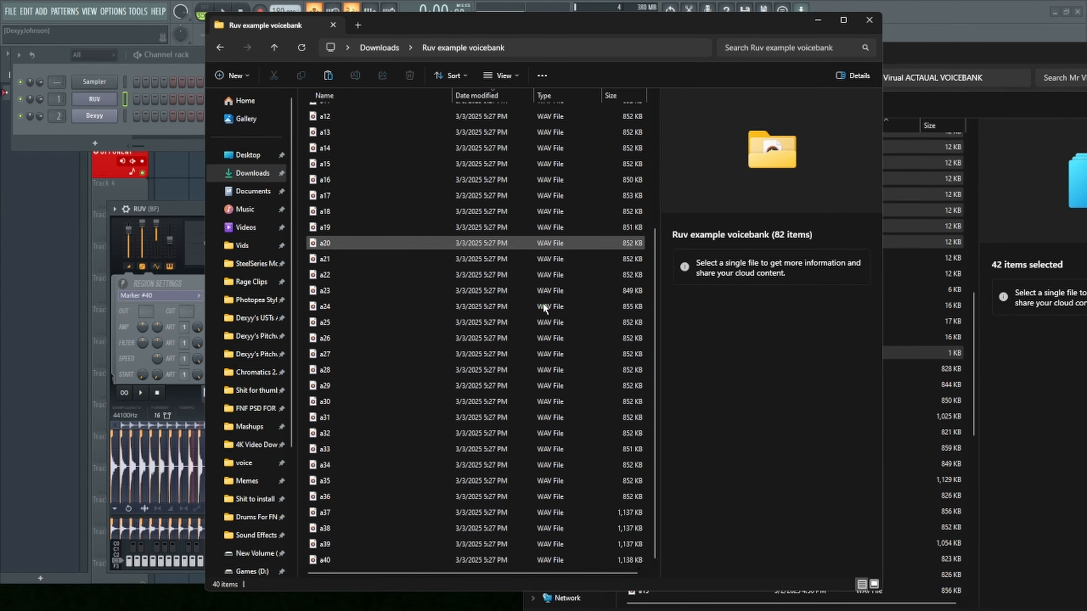
- Open the copied prefix file and delete the suffix numbers above 40 from A4 downwards, saving and closing it
{"action": "scroll", "coordinate": [542, 302], "scroll_direction": "down", "scroll_amount": 6}
{"action": "left_click", "coordinate": [440, 324]}
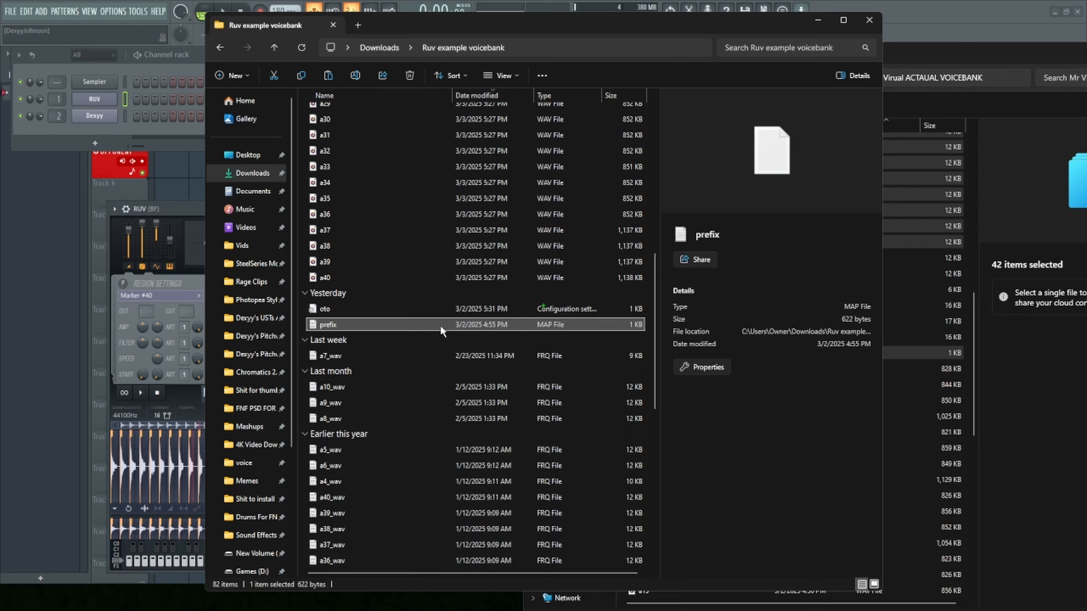
{"action": "double_click", "coordinate": [440, 324]}
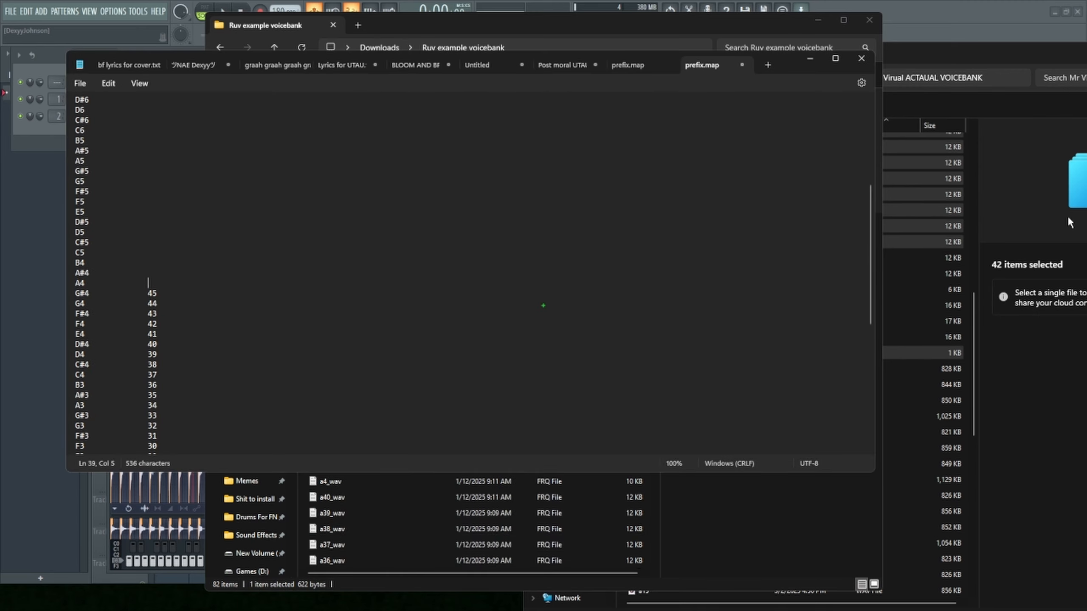
{"action": "key", "text": "Delete"}
{"action": "key", "text": "Delete"}
{"action": "key", "text": "Down"}
{"action": "key", "text": "Delete"}
{"action": "left_click", "coordinate": [742, 64]}
- Delete the a41.wav to a46.wav lines from the copied oto.ini, saving and closing the file
{"action": "scroll", "coordinate": [200, 258], "scroll_direction": "down", "scroll_amount": 4}
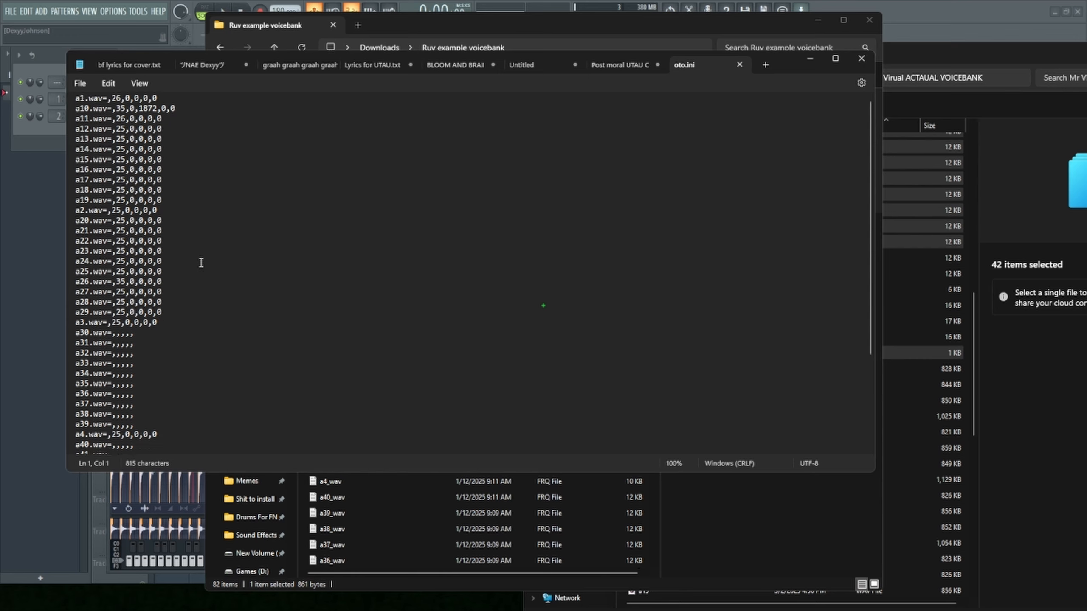
{"action": "left_click_drag", "start_coordinate": [137, 388], "coordinate": [64, 336]}
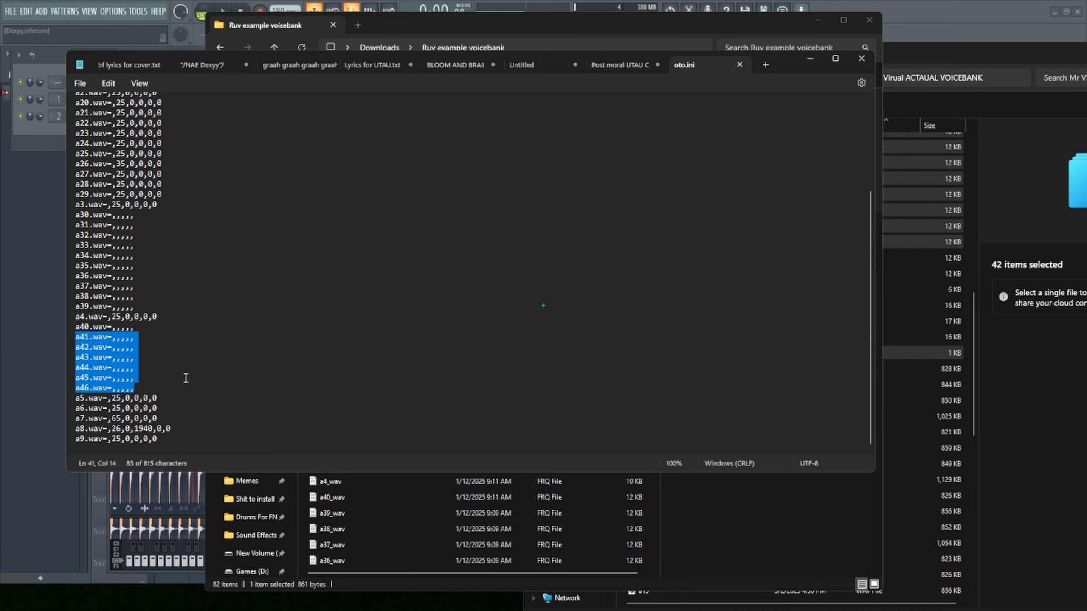
{"action": "left_click_drag", "start_coordinate": [163, 394], "coordinate": [55, 343]}
{"action": "left_click", "coordinate": [551, 32]}
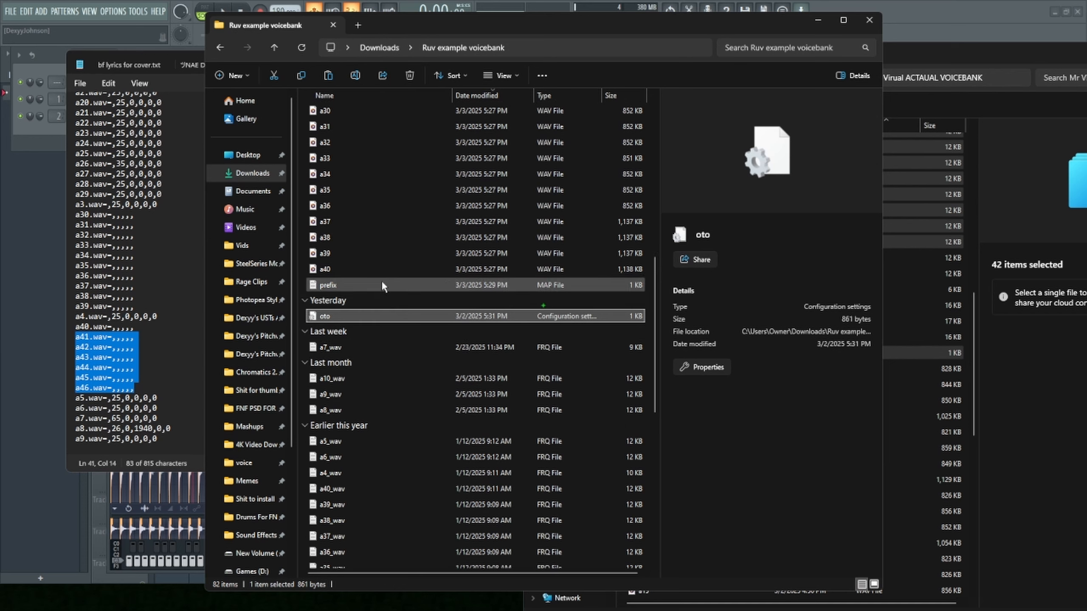
{"action": "left_click", "coordinate": [63, 226]}
{"action": "left_click_drag", "start_coordinate": [146, 387], "coordinate": [69, 386]}
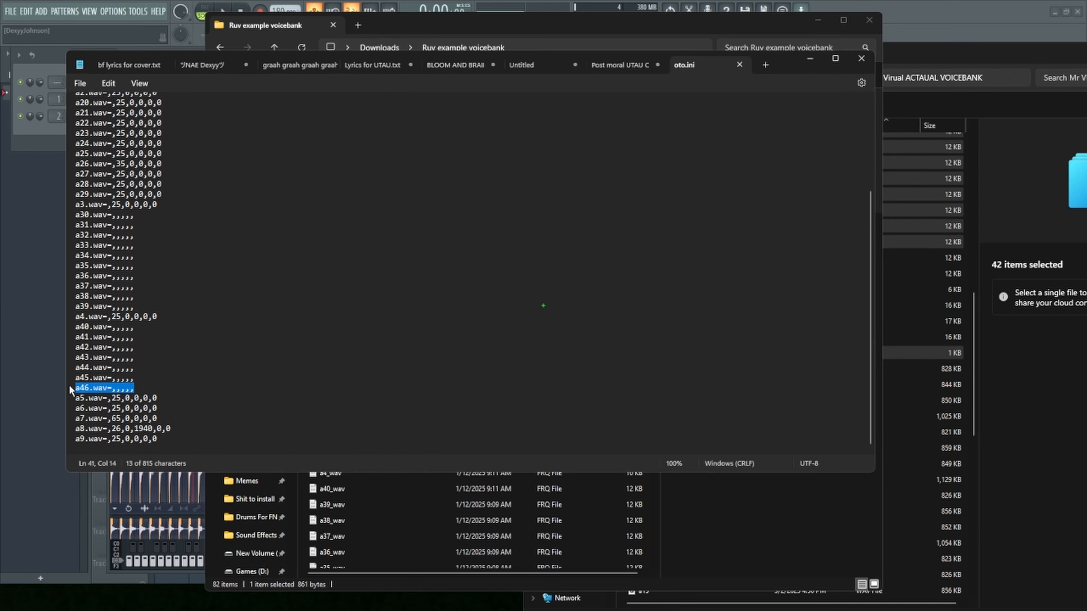
{"action": "left_click_drag", "start_coordinate": [76, 338], "coordinate": [178, 390]}
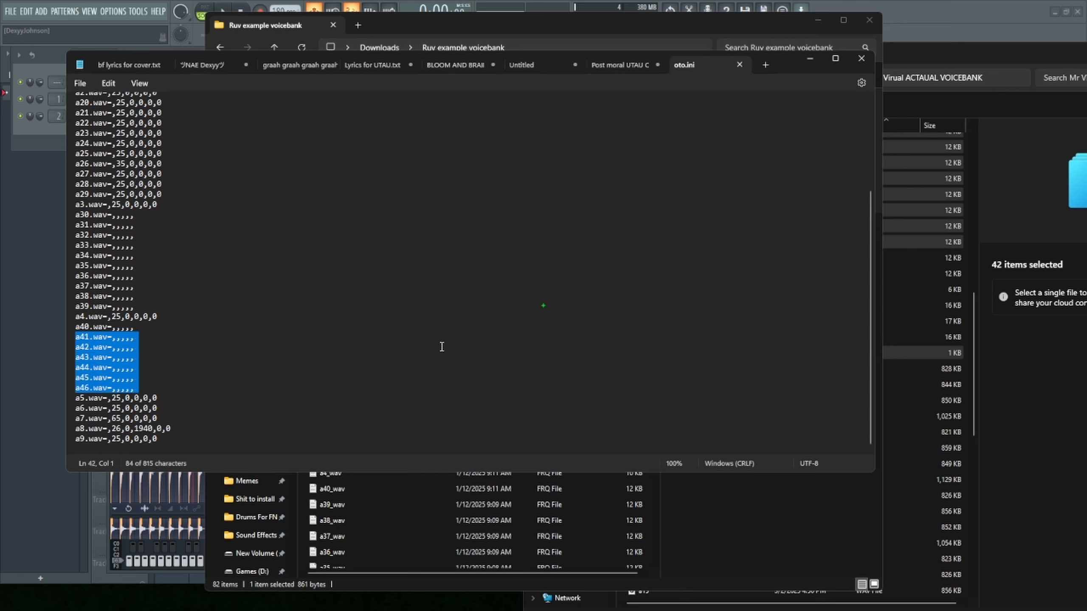
{"action": "key", "text": "Delete"}
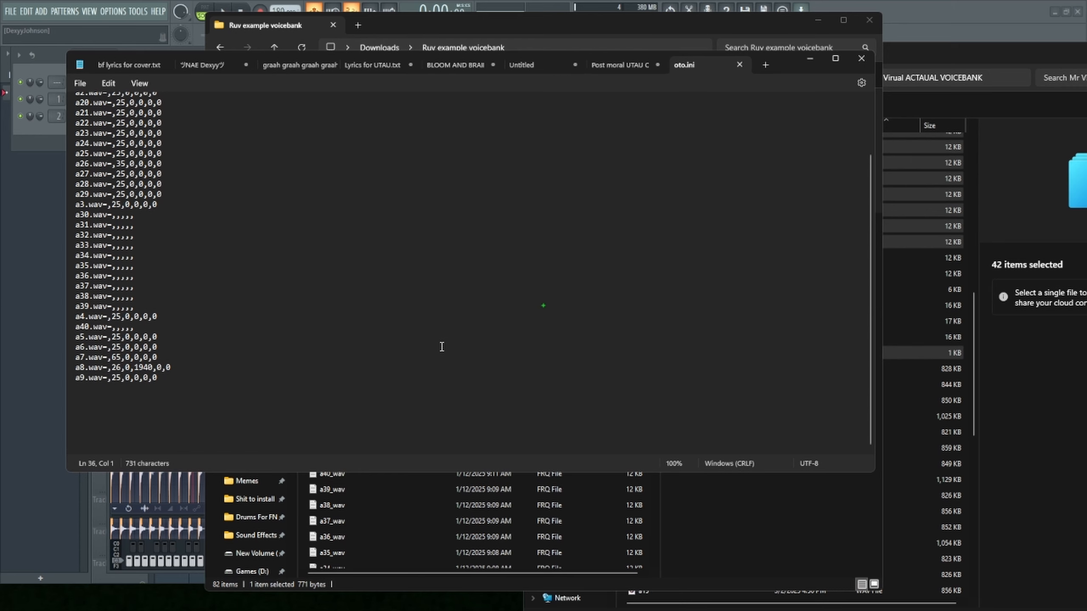
{"action": "left_click", "coordinate": [861, 59]}
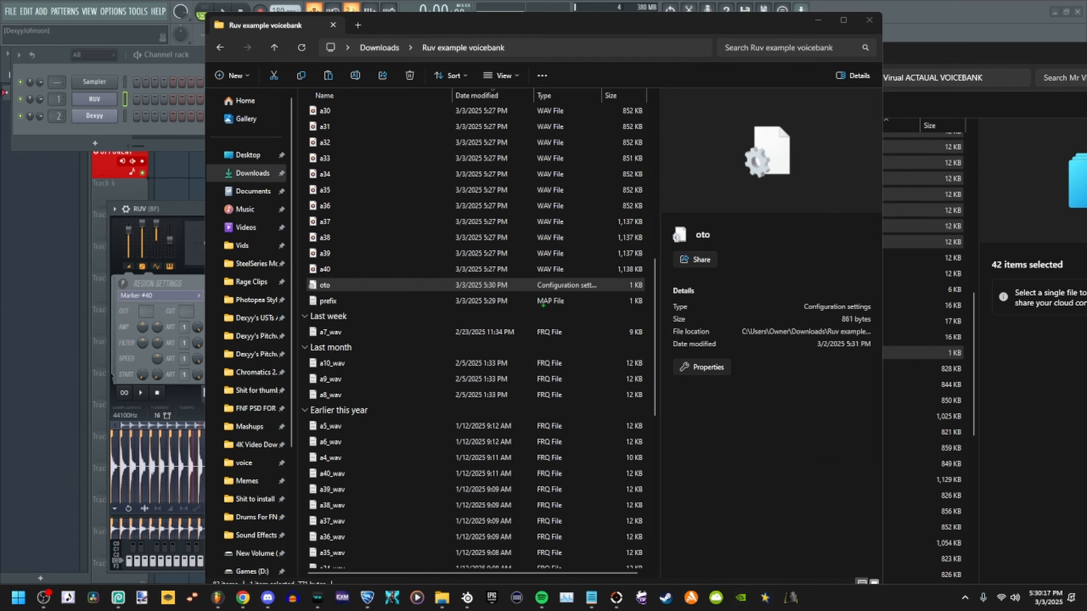
- Switch to UTAU, decline recovering the old project, and open the recent project ectospasm test.ust
{"action": "left_click", "coordinate": [590, 598]}
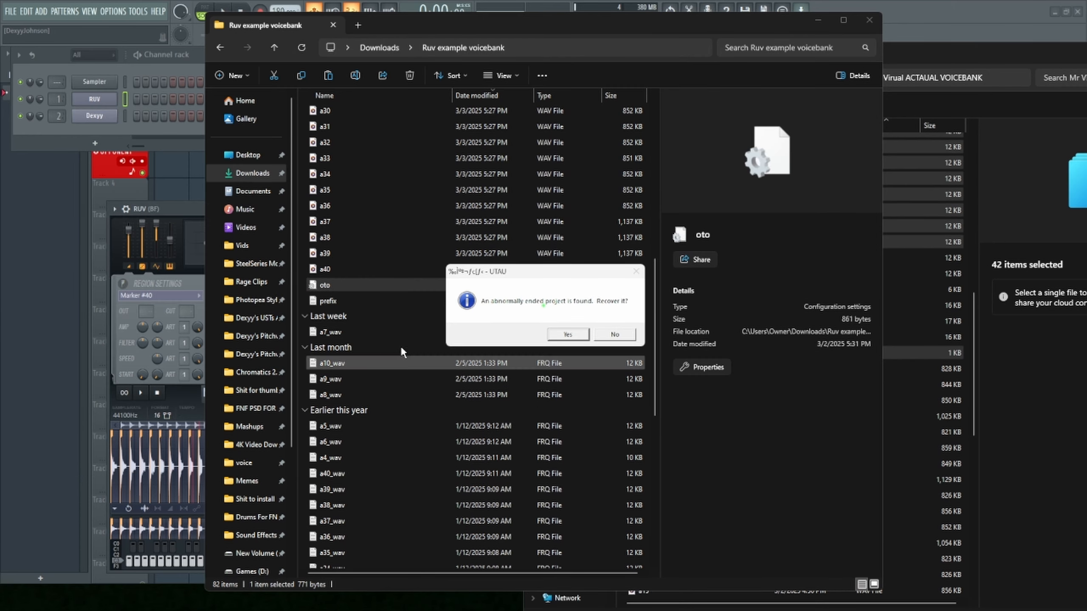
{"action": "left_click", "coordinate": [615, 335]}
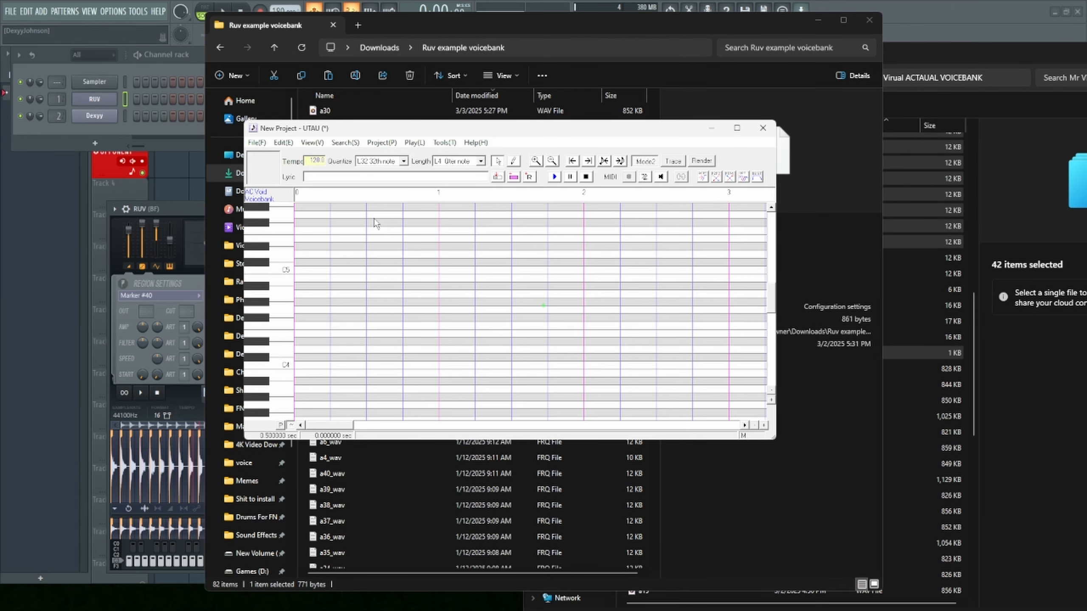
{"action": "left_click", "coordinate": [252, 144]}
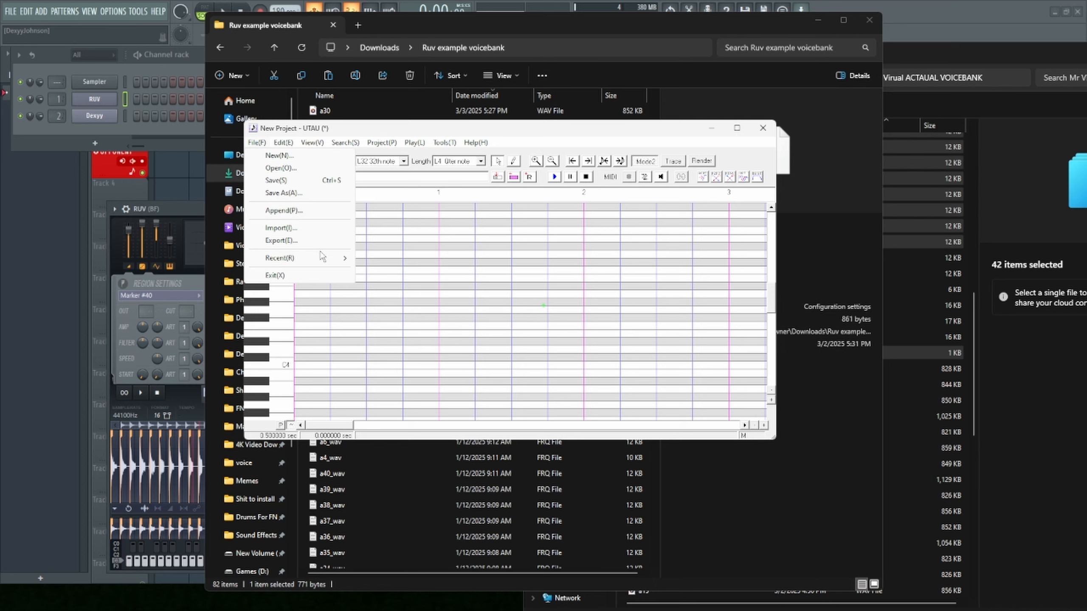
{"action": "mouse_move", "coordinate": [325, 260]}
{"action": "left_click", "coordinate": [432, 270]}
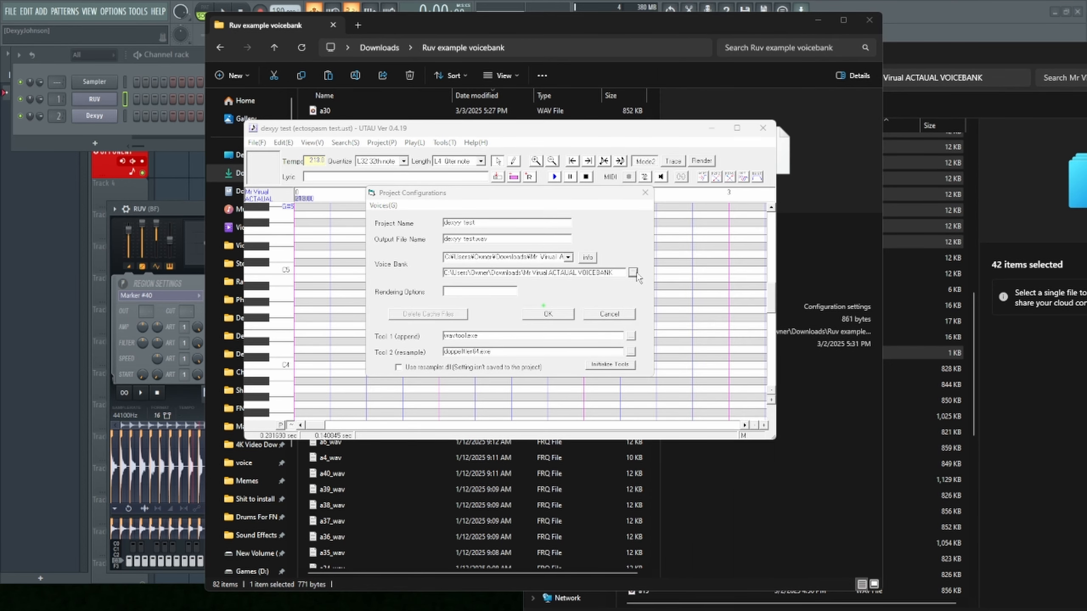
- Set the project's voice bank to the Ruv example voicebank folder
{"action": "left_click", "coordinate": [633, 273]}
{"action": "left_click", "coordinate": [560, 362]}
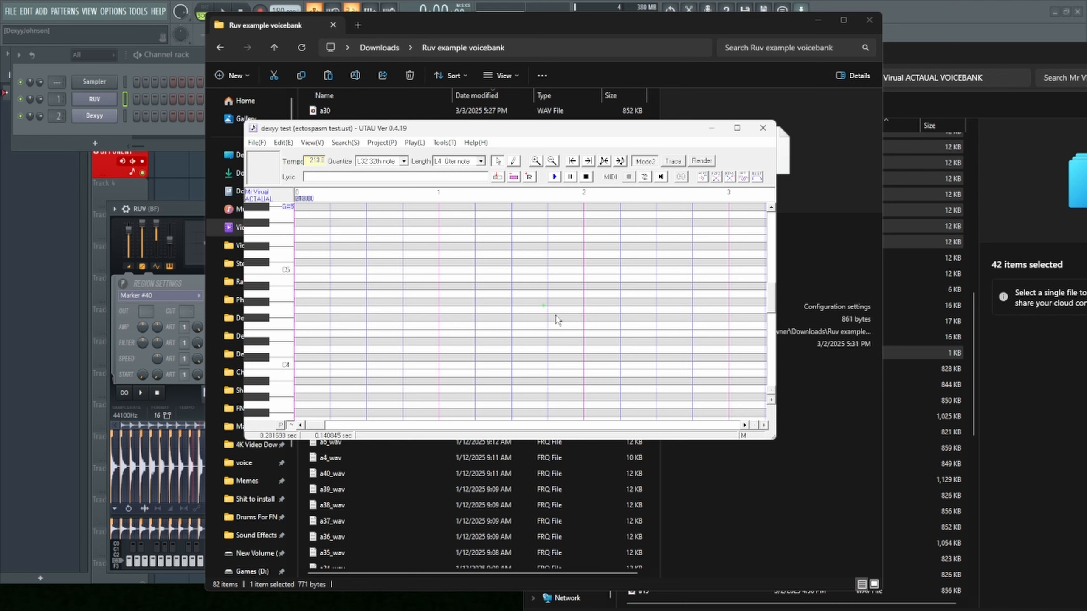
{"action": "scroll", "coordinate": [478, 374], "scroll_direction": "down", "scroll_amount": 5}
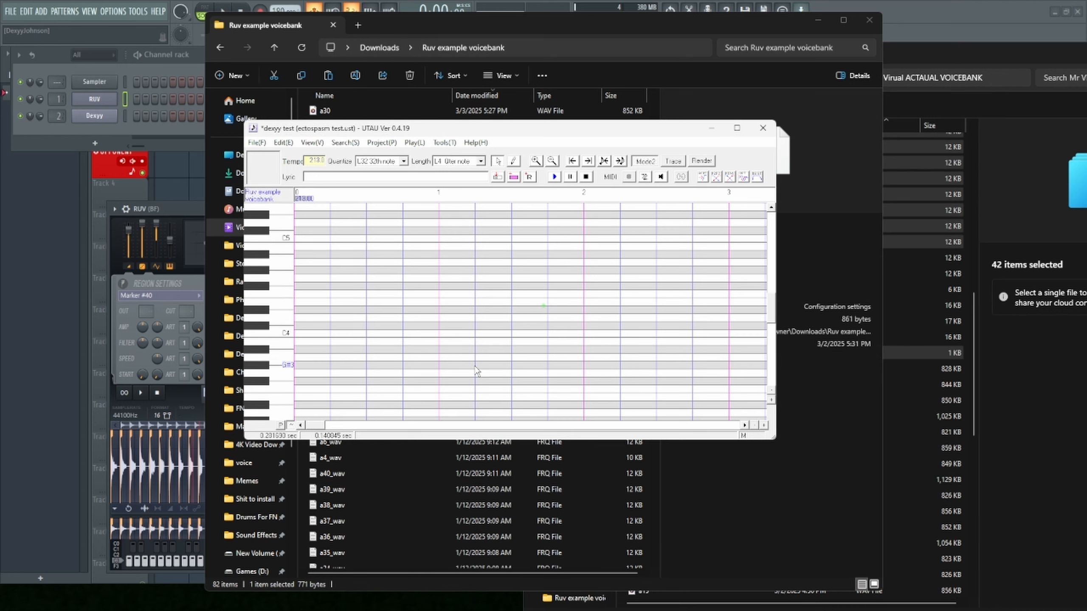
- Select all notes in the project and play them back with the Ruv example voicebank
{"action": "right_click", "coordinate": [521, 260]}
{"action": "left_click", "coordinate": [557, 315]}
{"action": "key", "text": "ctrl+a"}
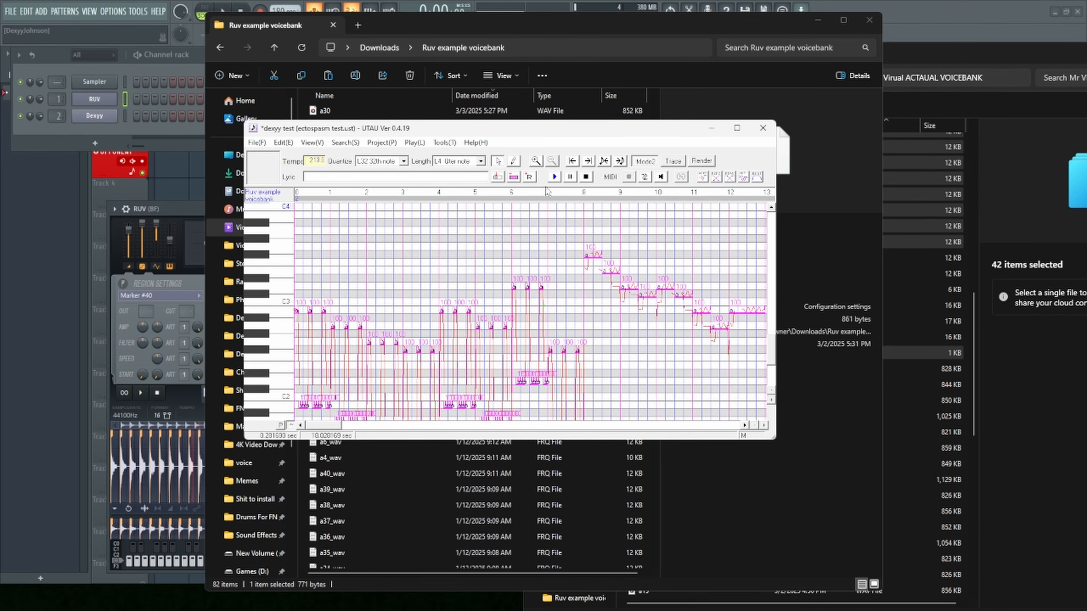
{"action": "left_click", "coordinate": [554, 176]}
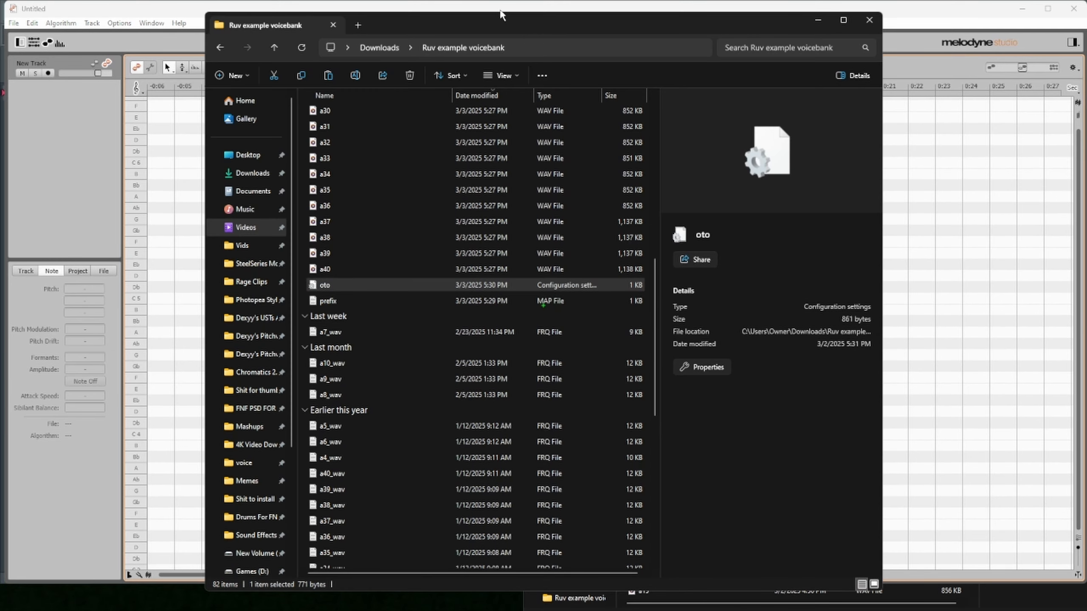
- Load a24 from the Ruv example voicebank folder into Melodyne and play it
{"action": "left_click_drag", "start_coordinate": [501, 15], "coordinate": [501, 0]}
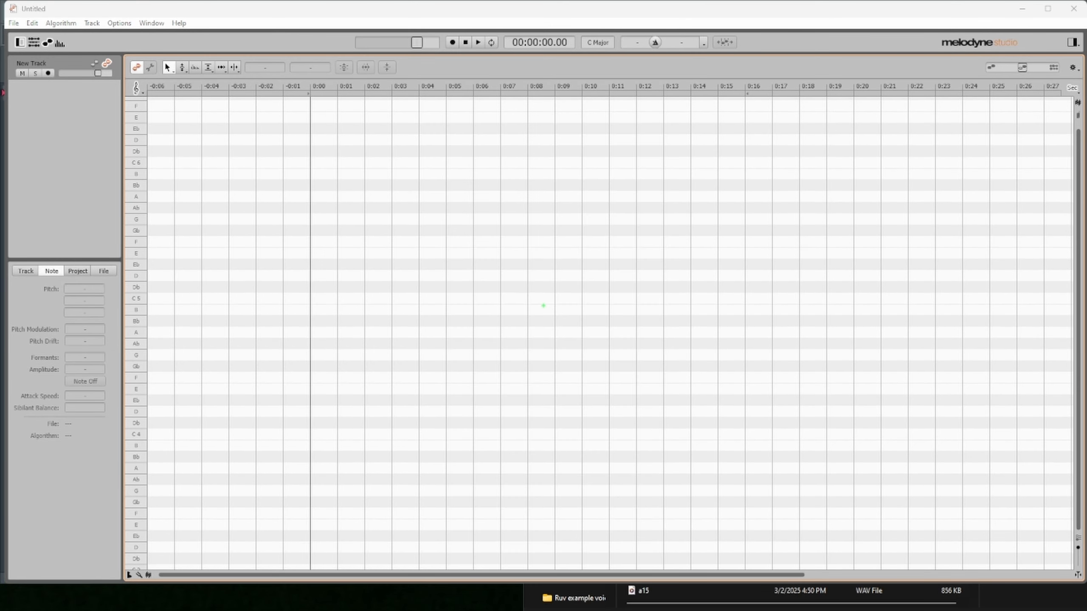
{"action": "left_click_drag", "start_coordinate": [1041, 336], "coordinate": [317, 368]}
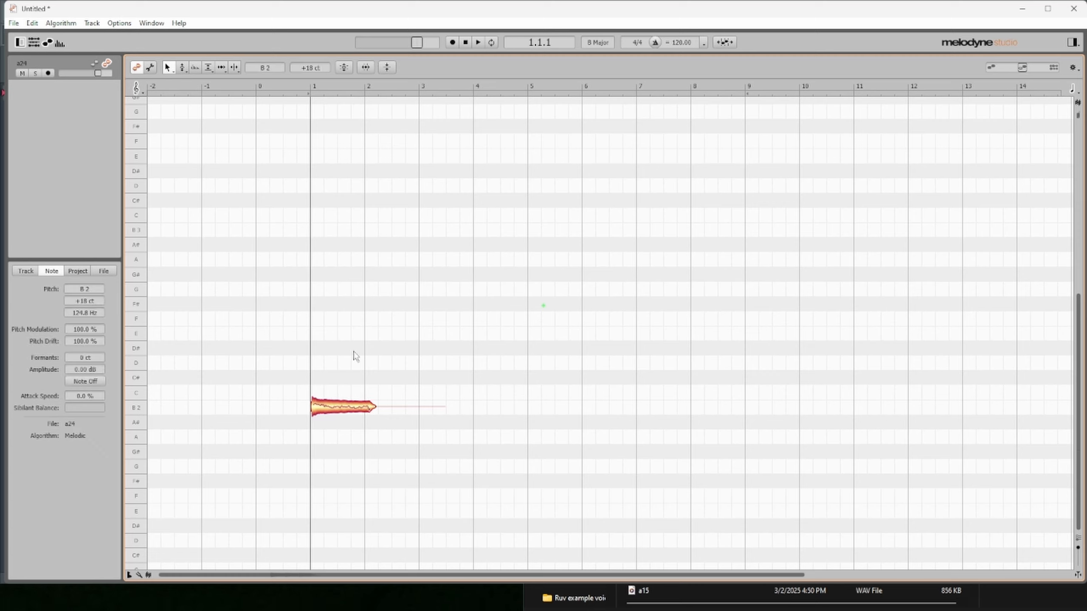
{"action": "key", "text": "space"}
{"action": "left_click", "coordinate": [332, 408]}
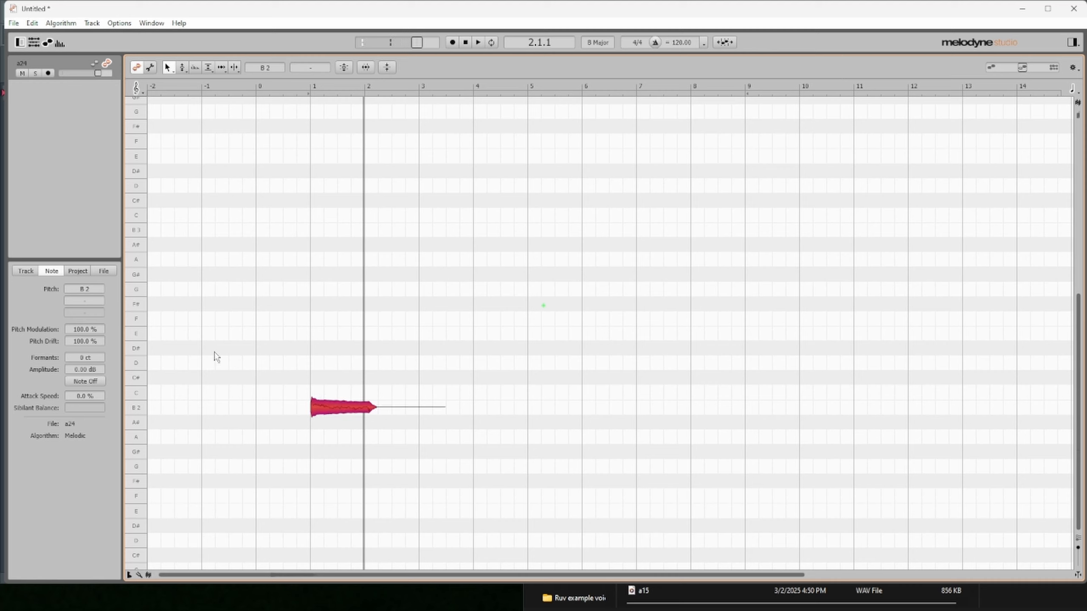
{"action": "key", "text": "Delete"}
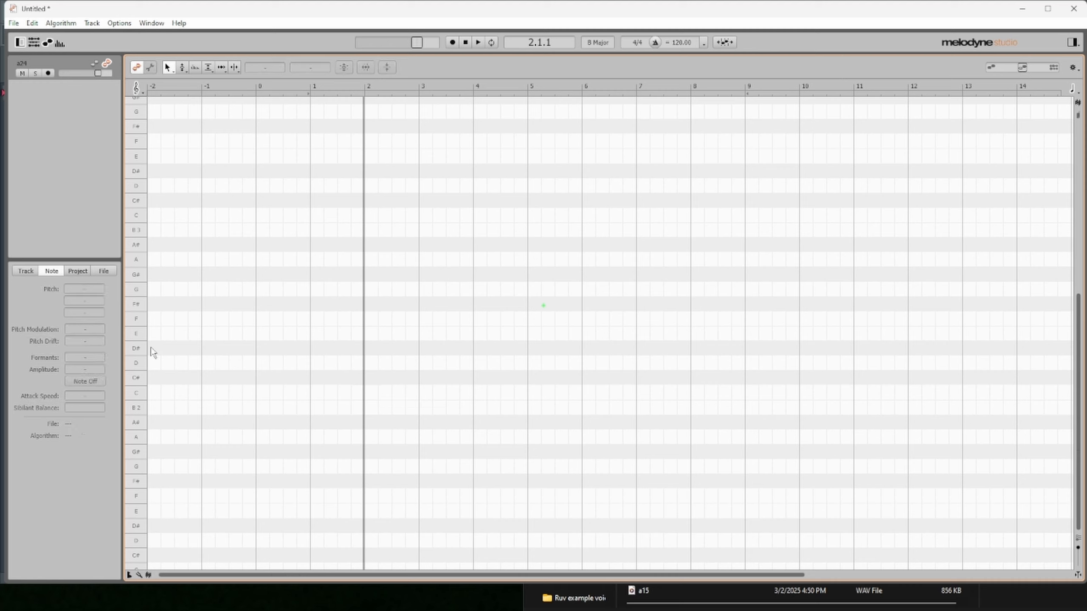
{"action": "key", "text": "ctrl+z"}
- Set the a24 note's pitch deviation to 0 ct and its pitch modulation to 0.0 %, and export the file
{"action": "left_click", "coordinate": [339, 411]}
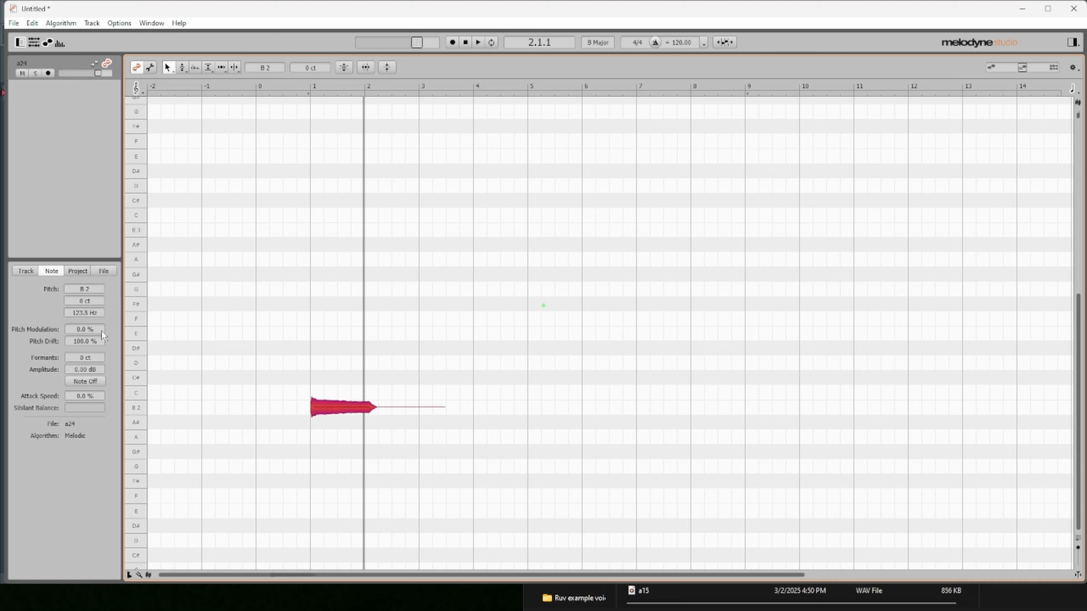
{"action": "left_click", "coordinate": [297, 345]}
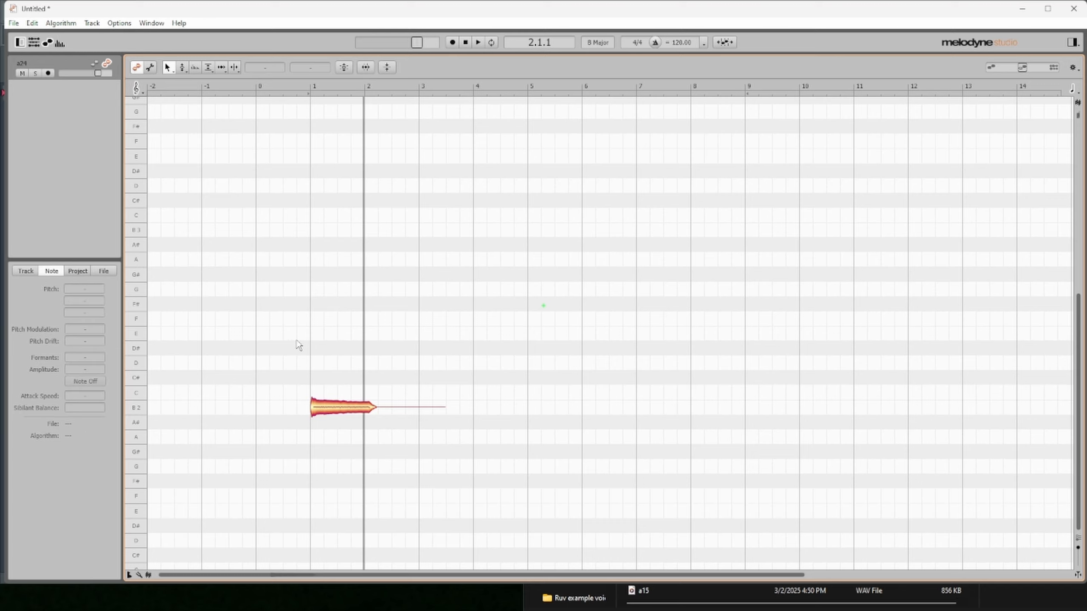
{"action": "left_click", "coordinate": [14, 21]}
{"action": "left_click", "coordinate": [71, 117]}
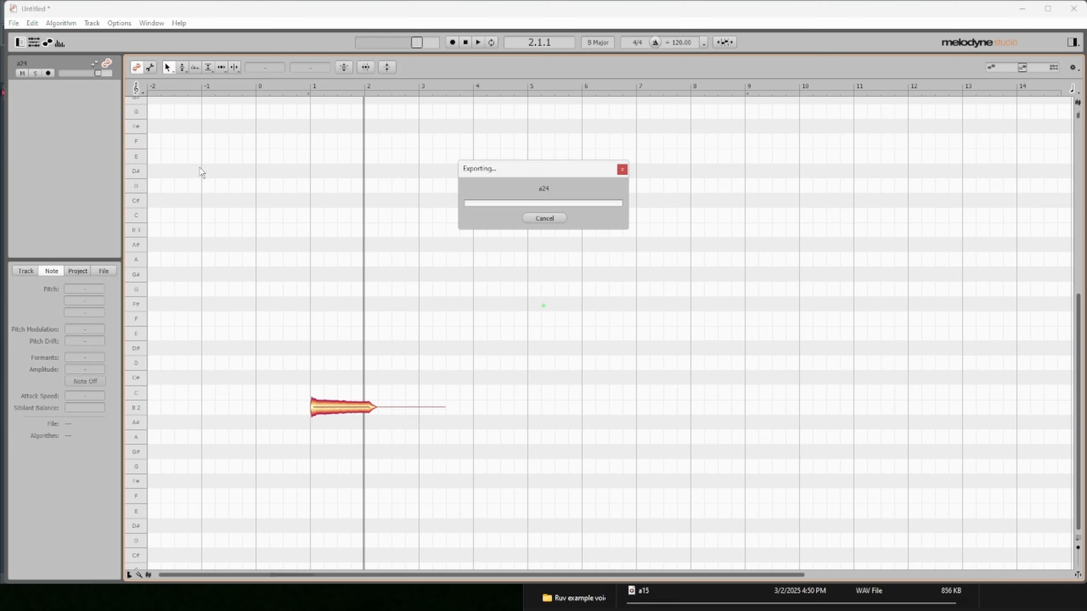
- Load a22 into Melodyne and merge its separated tail with the main note into a single A2 note
{"action": "left_click_drag", "start_coordinate": [497, 277], "coordinate": [273, 492]}
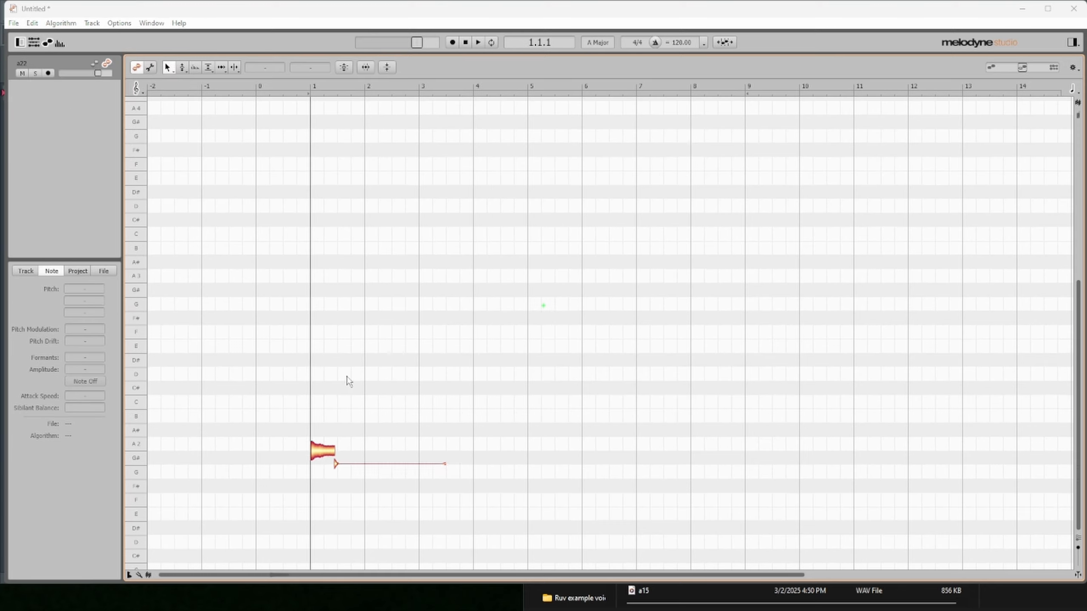
{"action": "left_click_drag", "start_coordinate": [369, 452], "coordinate": [437, 443]}
{"action": "key", "text": "Delete"}
- Snap the a22 note's pitch to 0 ct, playing it before and after the correction
{"action": "key", "text": "space"}
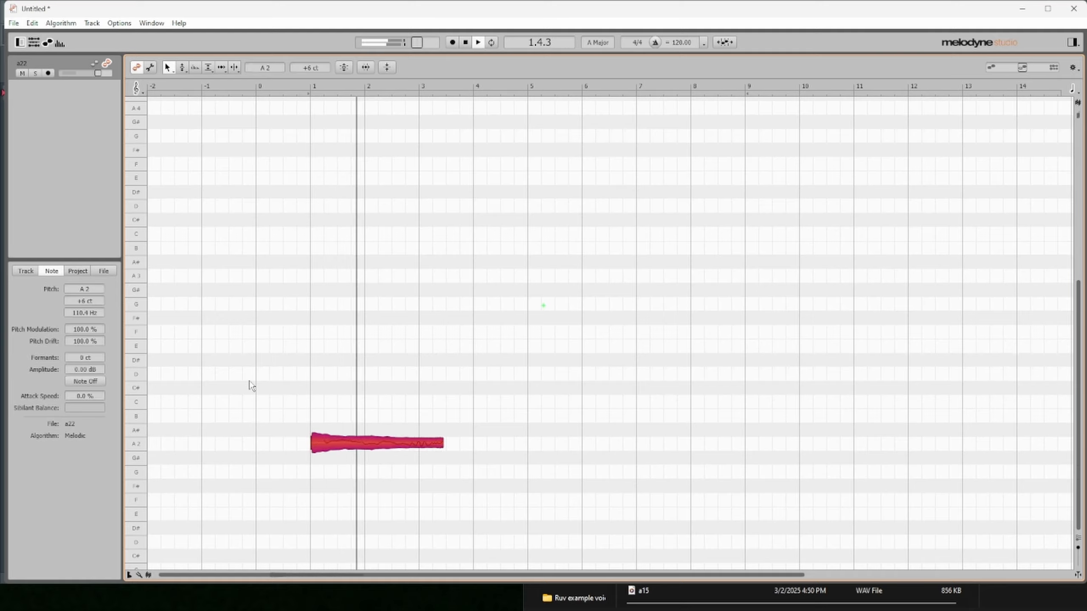
{"action": "key", "text": "space"}
{"action": "key", "text": "space"}
- Try shortening the a22 note so it ends just after bar 2, and play it
{"action": "key", "text": "space"}
{"action": "double_click", "coordinate": [361, 439]}
{"action": "key", "text": "space"}
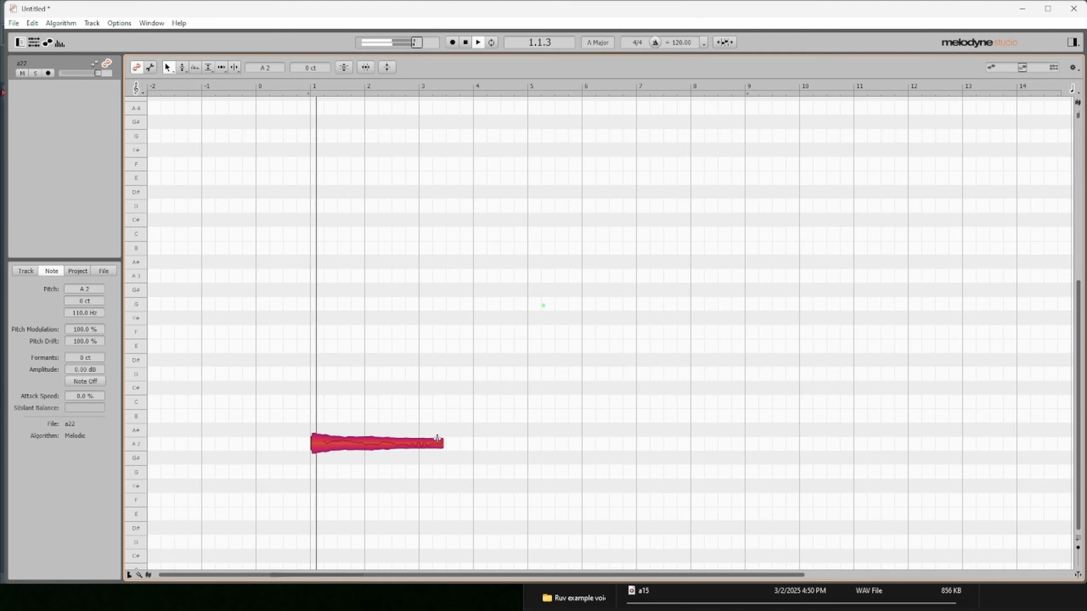
{"action": "key", "text": "space"}
{"action": "left_click_drag", "start_coordinate": [441, 443], "coordinate": [374, 443]}
{"action": "key", "text": "space"}
{"action": "left_click", "coordinate": [295, 416]}
{"action": "key", "text": "space"}
{"action": "key", "text": "space"}
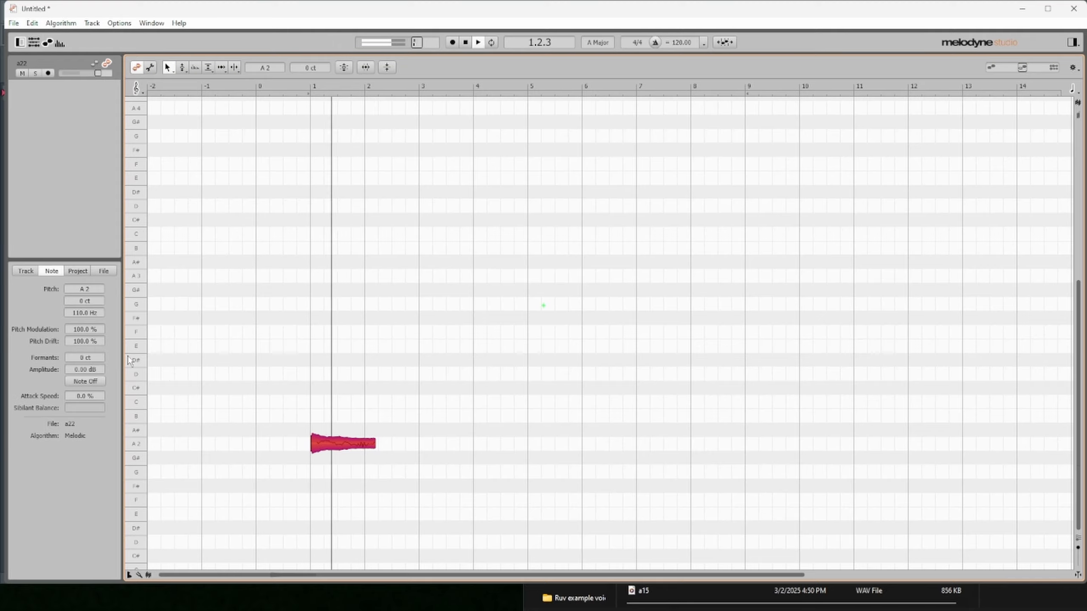
- Set the a22 note's pitch modulation and drift to 0.0 %, lengthen it past bar 3, and replace the audio file
{"action": "left_click", "coordinate": [298, 415]}
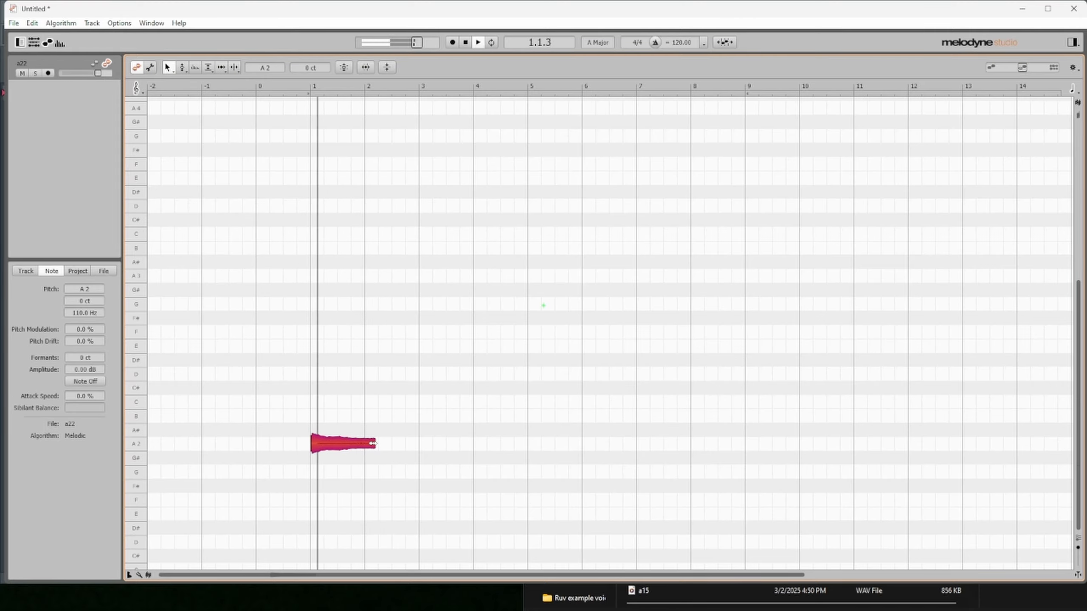
{"action": "left_click_drag", "start_coordinate": [375, 442], "coordinate": [429, 443]}
{"action": "key", "text": "space"}
{"action": "left_click", "coordinate": [14, 23]}
{"action": "left_click", "coordinate": [47, 115]}
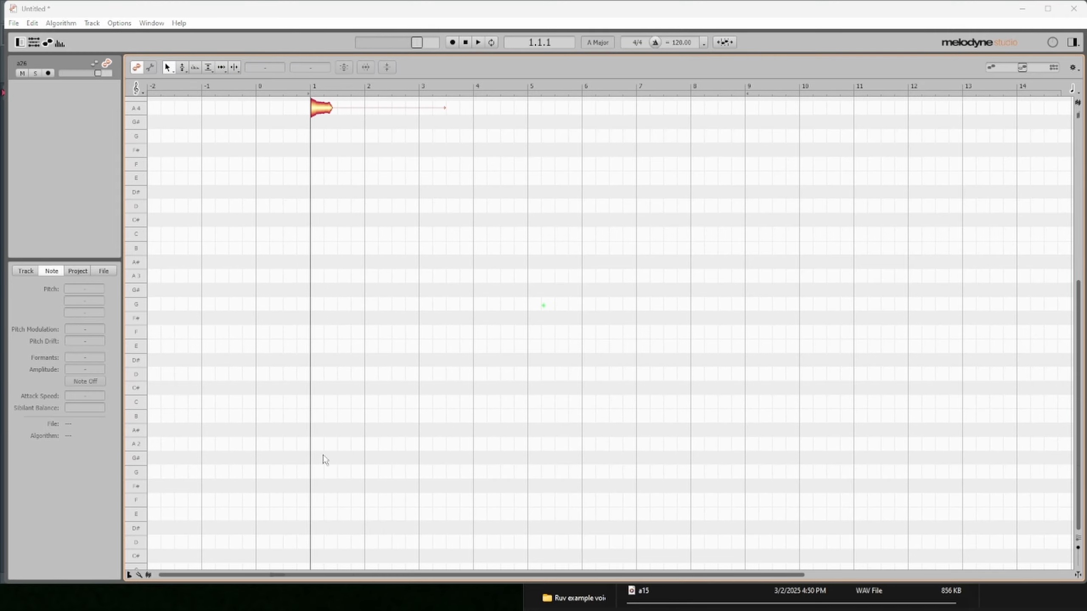
- Lengthen the a26 note into bar 2, set its pitch modulation and drift to 0.0 %, and replace the audio file
{"action": "left_click_drag", "start_coordinate": [329, 377], "coordinate": [397, 377]}
{"action": "key", "text": "space"}
{"action": "key", "text": "space"}
{"action": "left_click_drag", "start_coordinate": [93, 329], "coordinate": [95, 353]}
{"action": "key", "text": "space"}
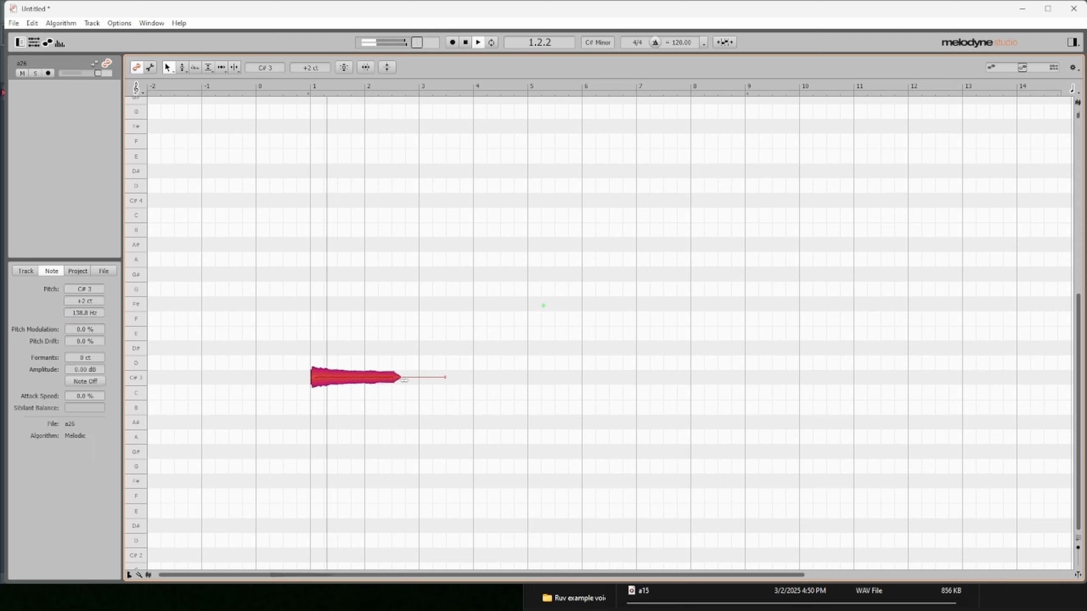
{"action": "key", "text": "space"}
{"action": "mouse_move", "coordinate": [397, 377]}
{"action": "left_mouse_down"}
{"action": "mouse_move", "coordinate": [359, 377]}
{"action": "mouse_move", "coordinate": [386, 377]}
{"action": "left_mouse_up"}
{"action": "left_click", "coordinate": [15, 22]}
{"action": "left_click", "coordinate": [92, 116]}
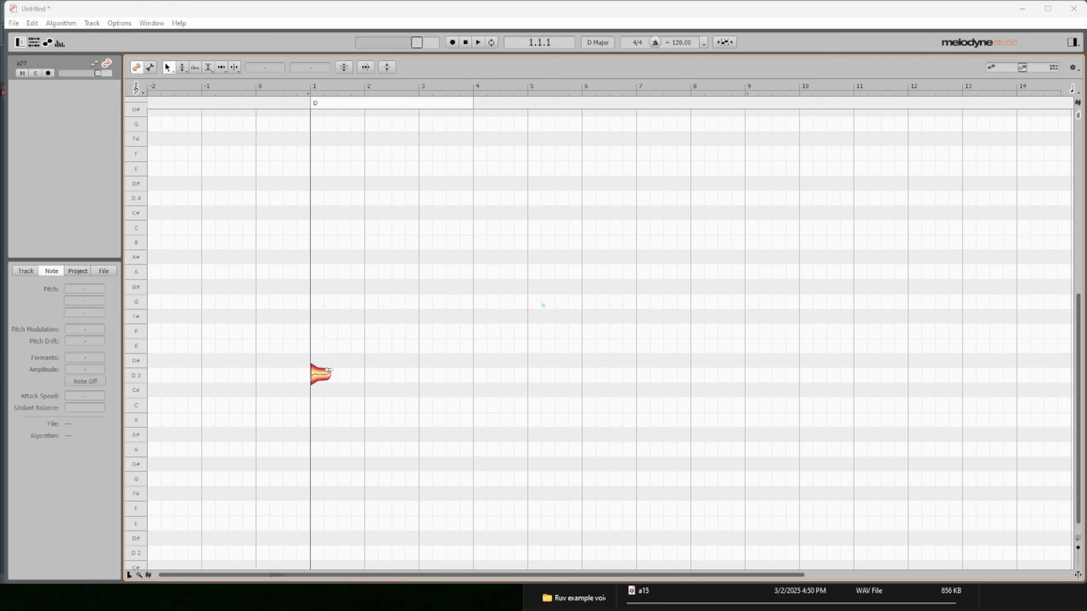
{"action": "left_click", "coordinate": [333, 376]}
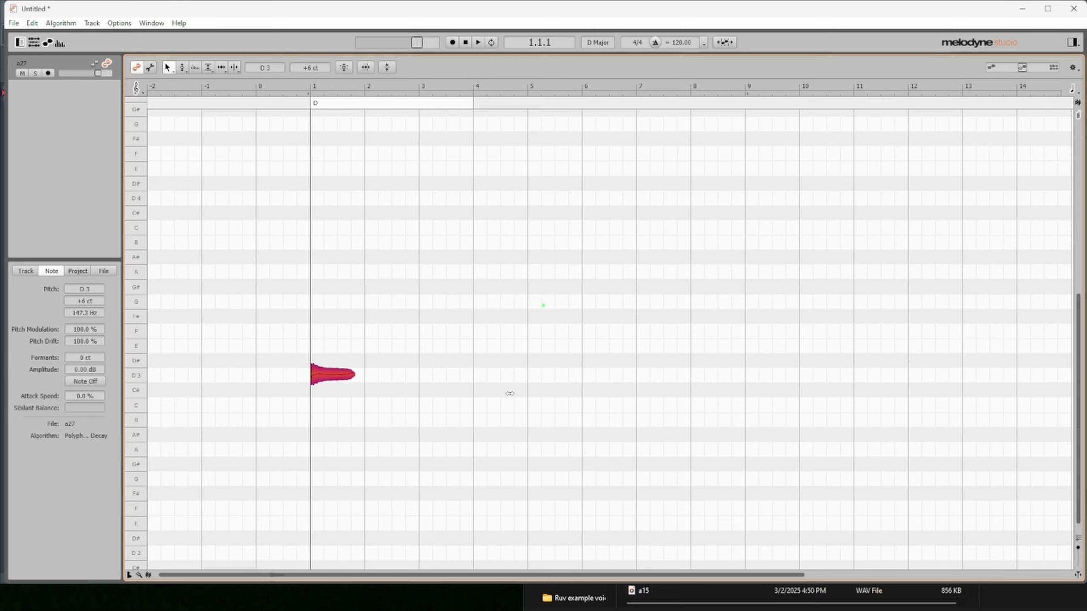
{"action": "key", "text": "ctrl+v"}
{"action": "key", "text": "Delete"}
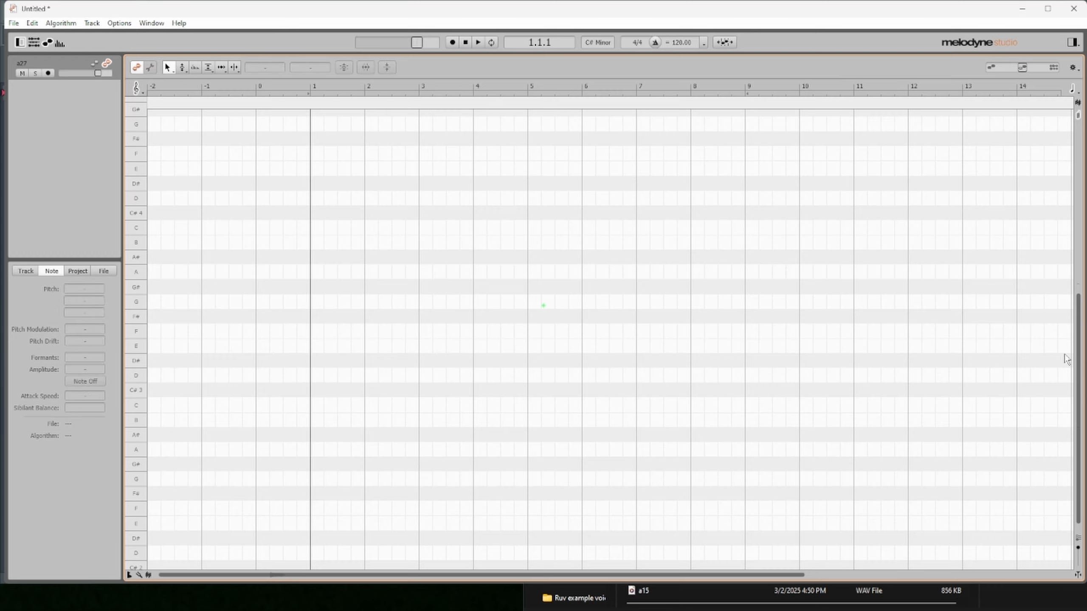
- Reload a27 from the voicebank folder, select and play its notes, and set the project tempo to 80
{"action": "left_click_drag", "start_coordinate": [643, 591], "coordinate": [316, 388]}
{"action": "left_click_drag", "start_coordinate": [375, 153], "coordinate": [255, 479]}
{"action": "key", "text": "space"}
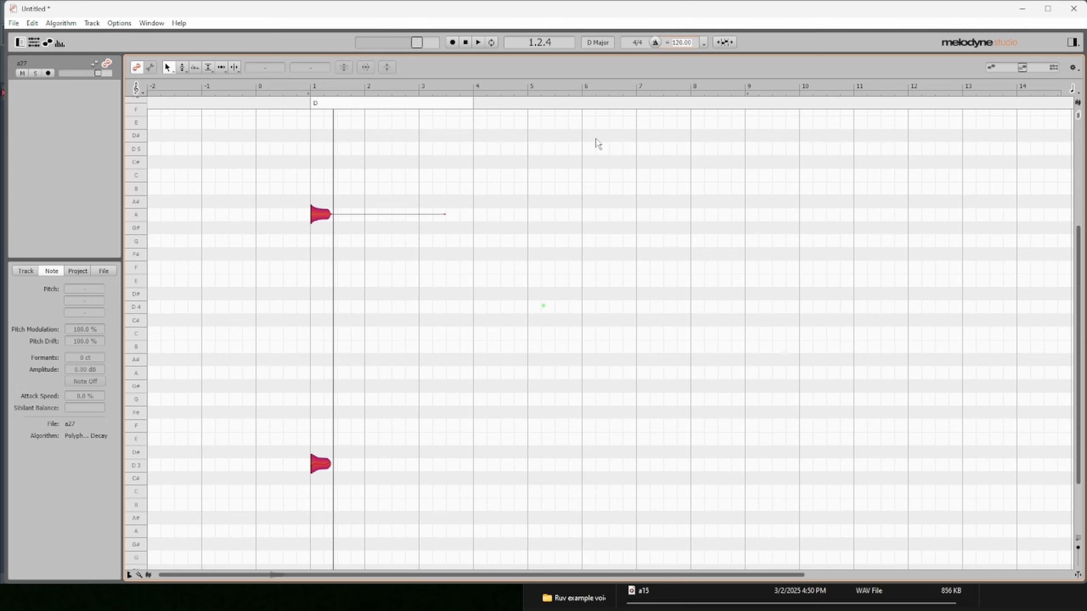
{"action": "key", "text": "Return"}
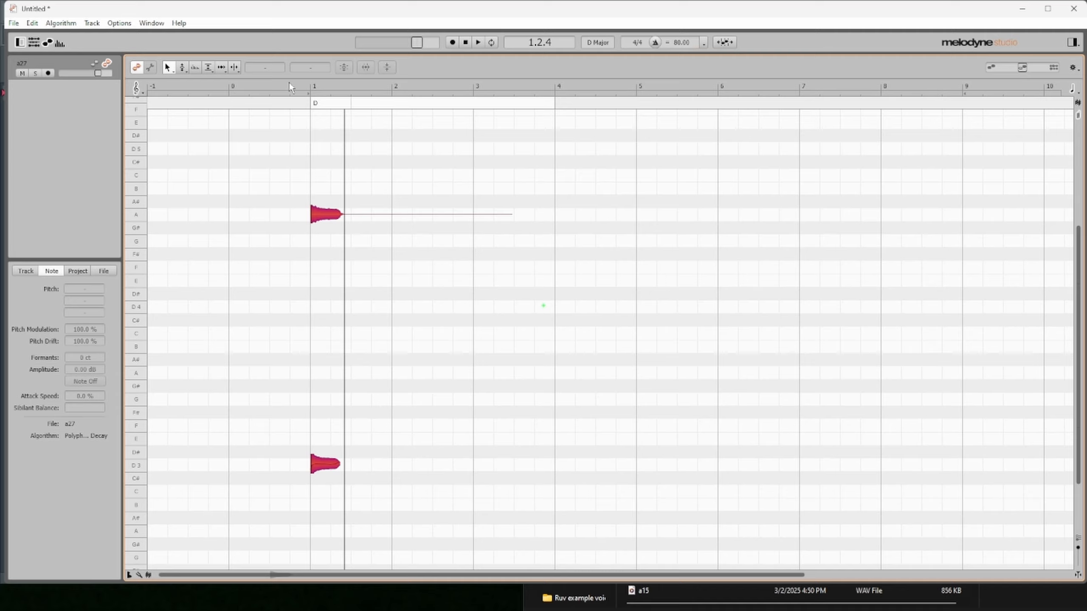
- Replace the a27 audio file with the edited version and close Melodyne
{"action": "left_click", "coordinate": [13, 22]}
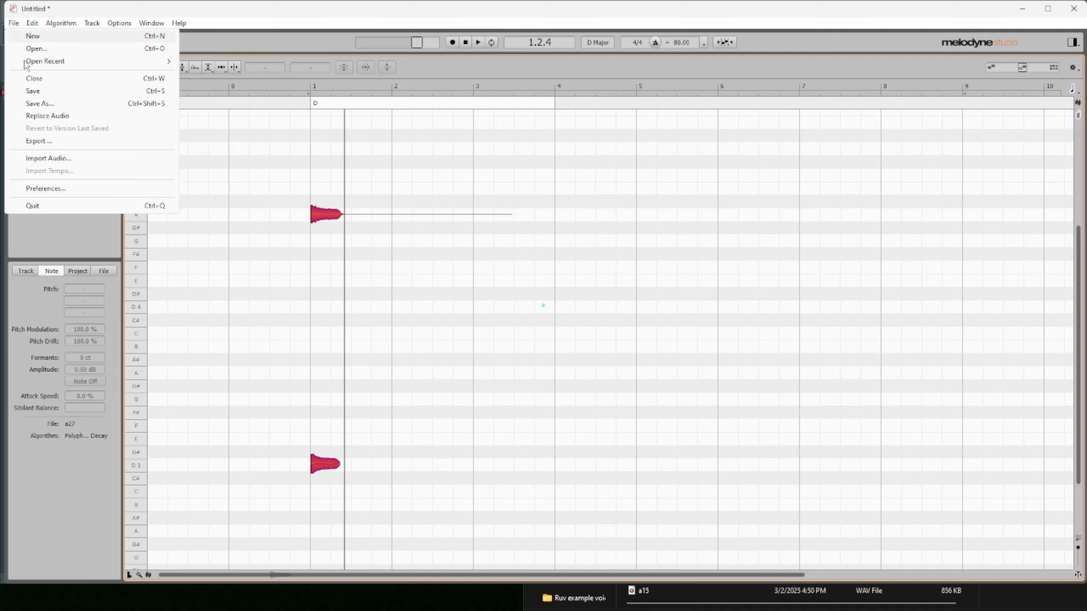
{"action": "left_click", "coordinate": [49, 116]}
{"action": "left_click", "coordinate": [537, 303]}
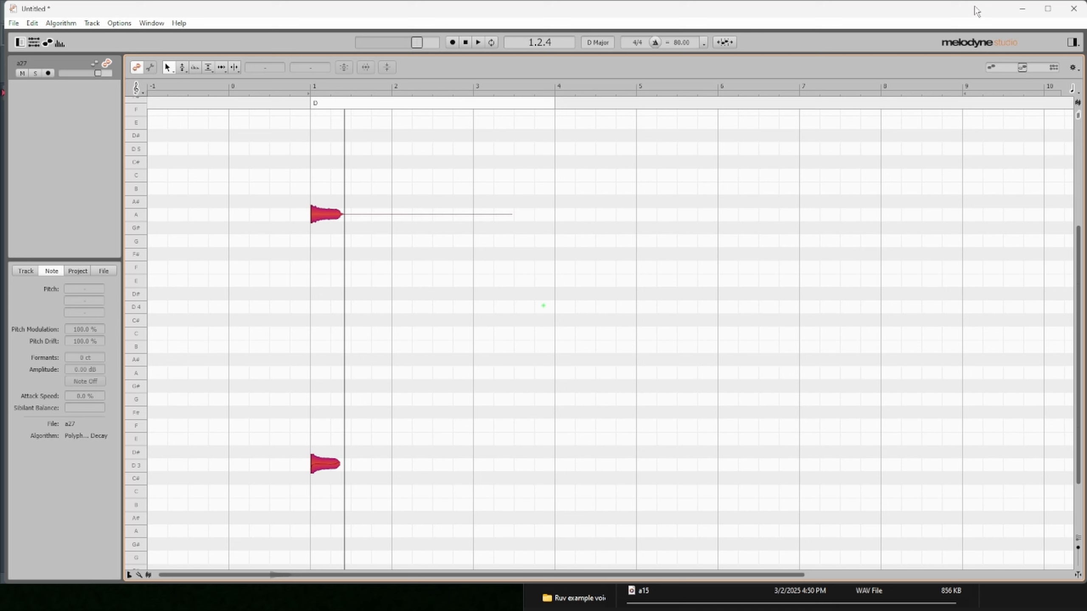
{"action": "left_click", "coordinate": [1073, 8]}
{"action": "left_click", "coordinate": [559, 302]}
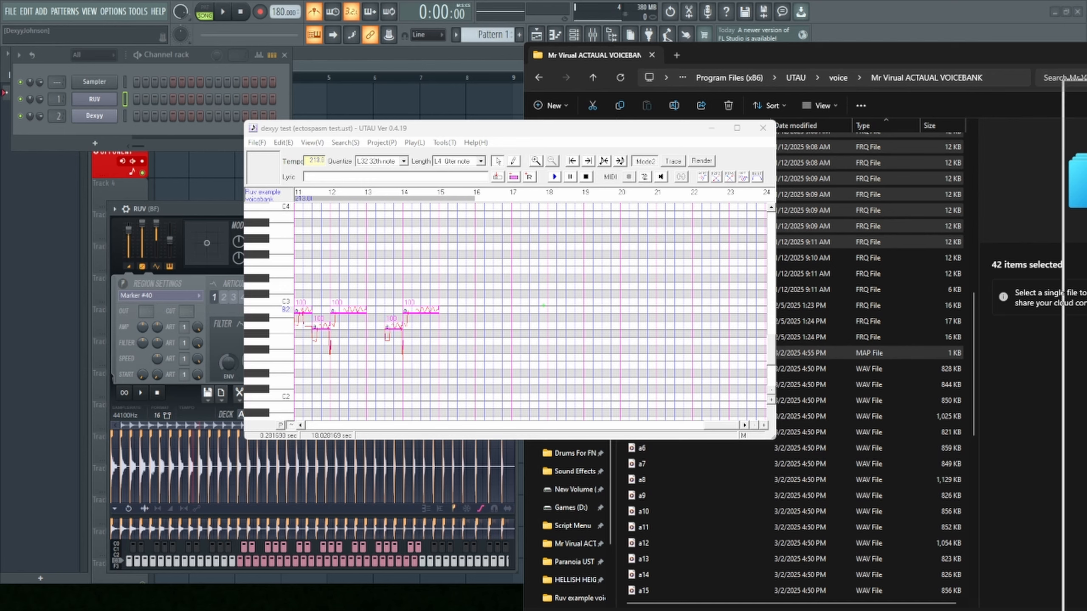
- Bring up the Ruv example voicebank folder and delete the four selected files
{"action": "left_click_drag", "start_coordinate": [1086, 100], "coordinate": [594, 67]}
{"action": "left_click", "coordinate": [565, 109]}
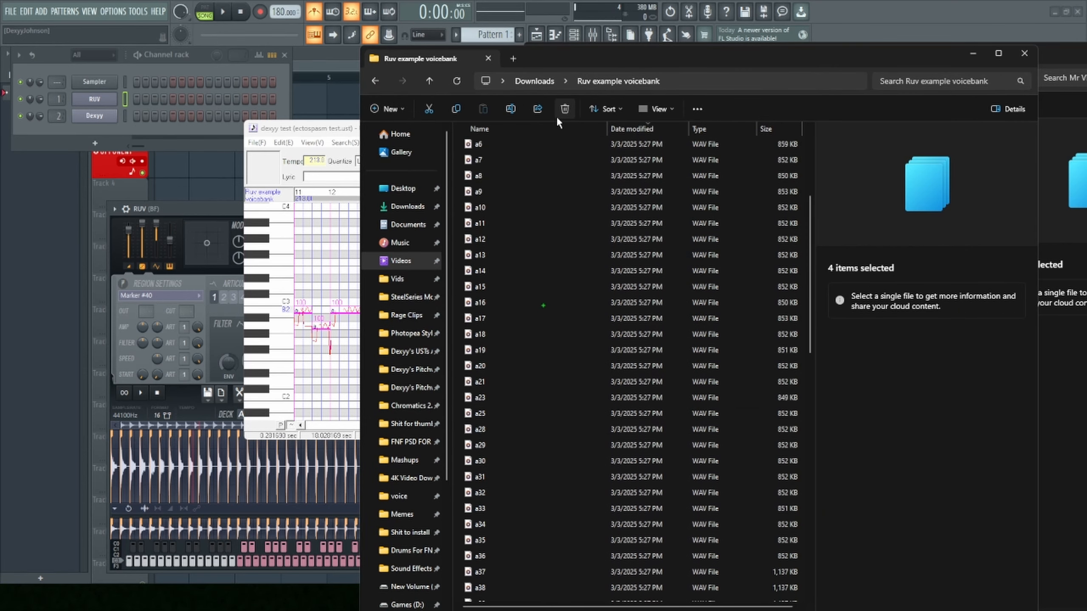
{"action": "scroll", "coordinate": [574, 428], "scroll_direction": "down", "scroll_amount": 5}
{"action": "scroll", "coordinate": [574, 445], "scroll_direction": "up", "scroll_amount": 5}
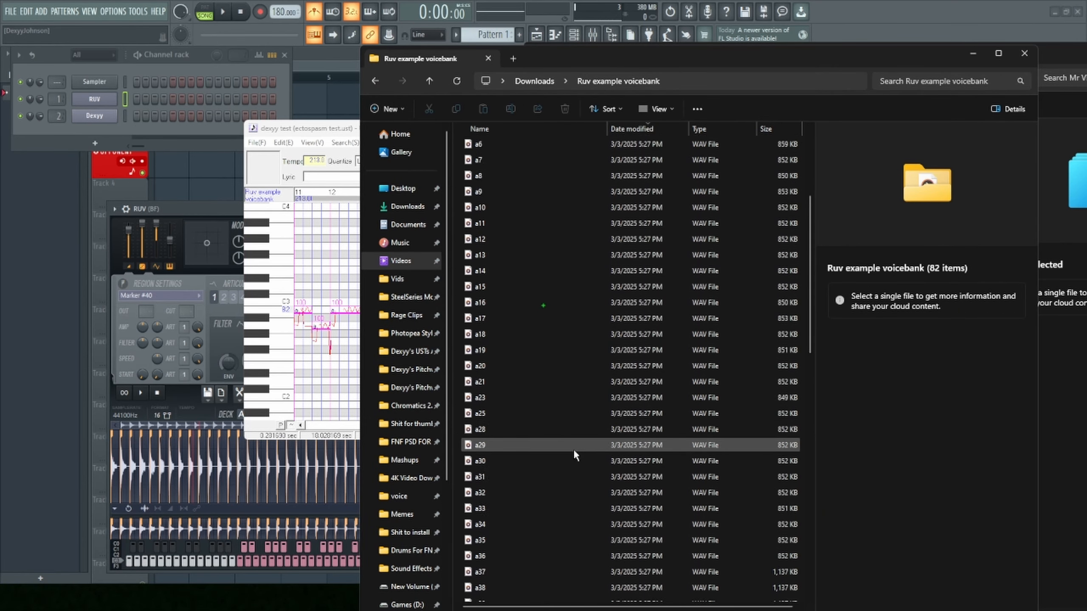
- In UTAU, play individual notes and short groups between measures 9 and 15 of the test UST to check the corrected samples
{"action": "left_click", "coordinate": [350, 290]}
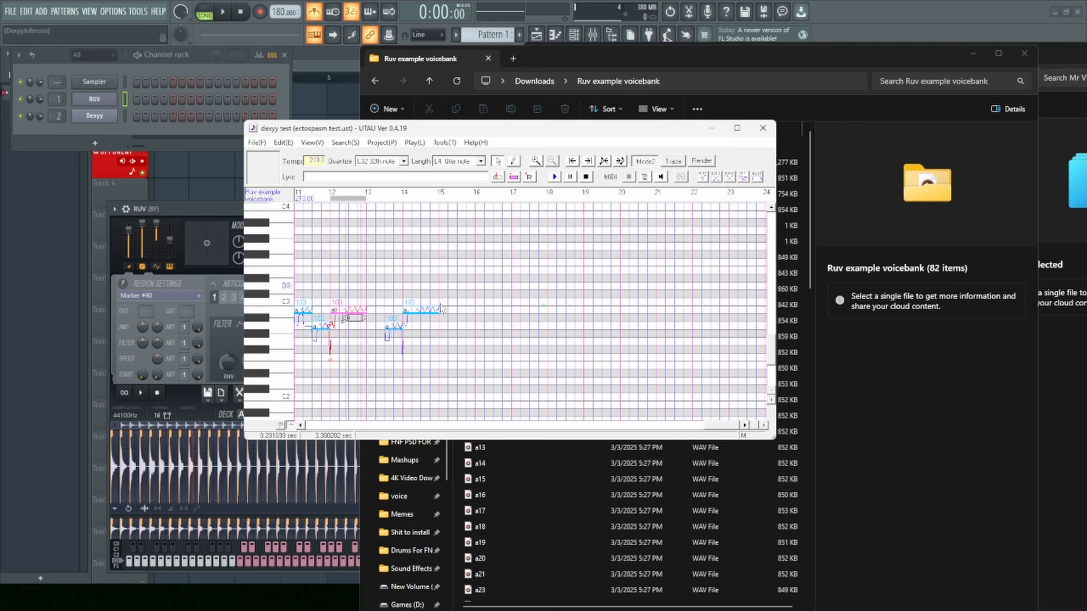
{"action": "key", "text": "space"}
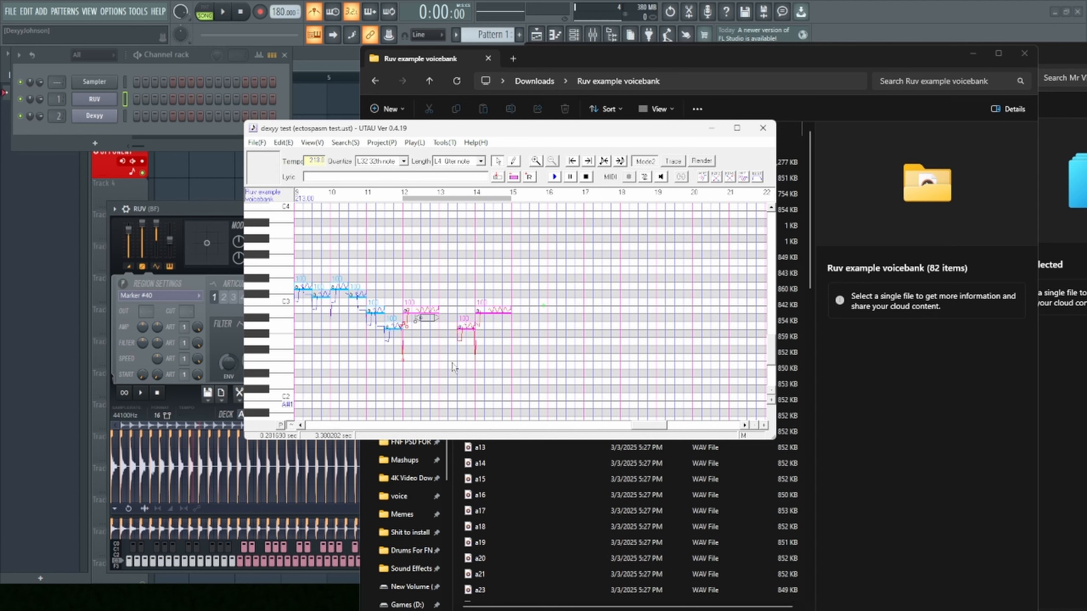
{"action": "key", "text": "space"}
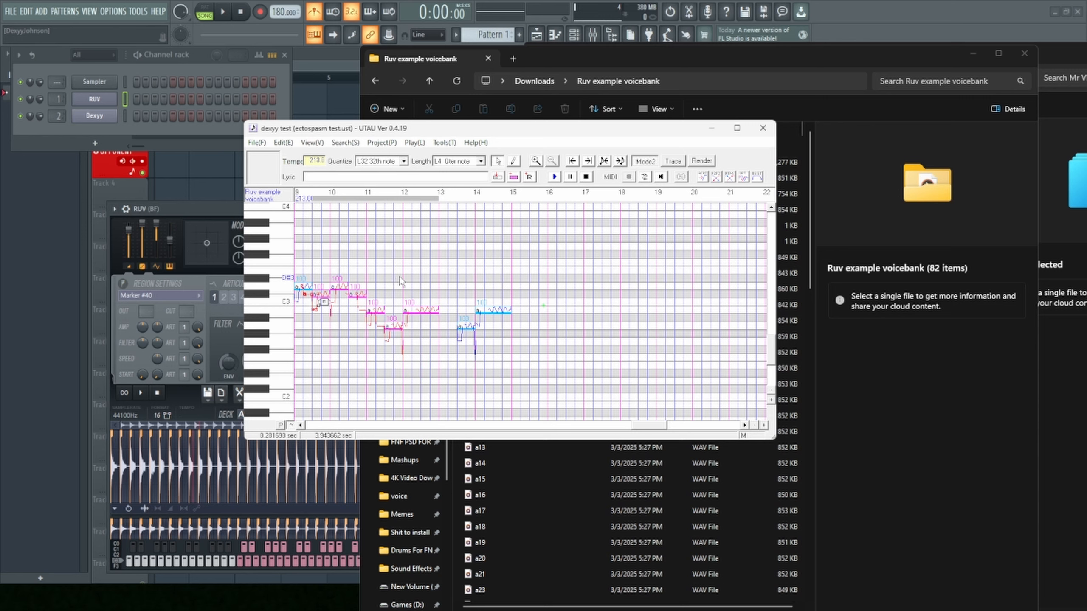
{"action": "key", "text": "space"}
{"action": "left_click", "coordinate": [341, 270]}
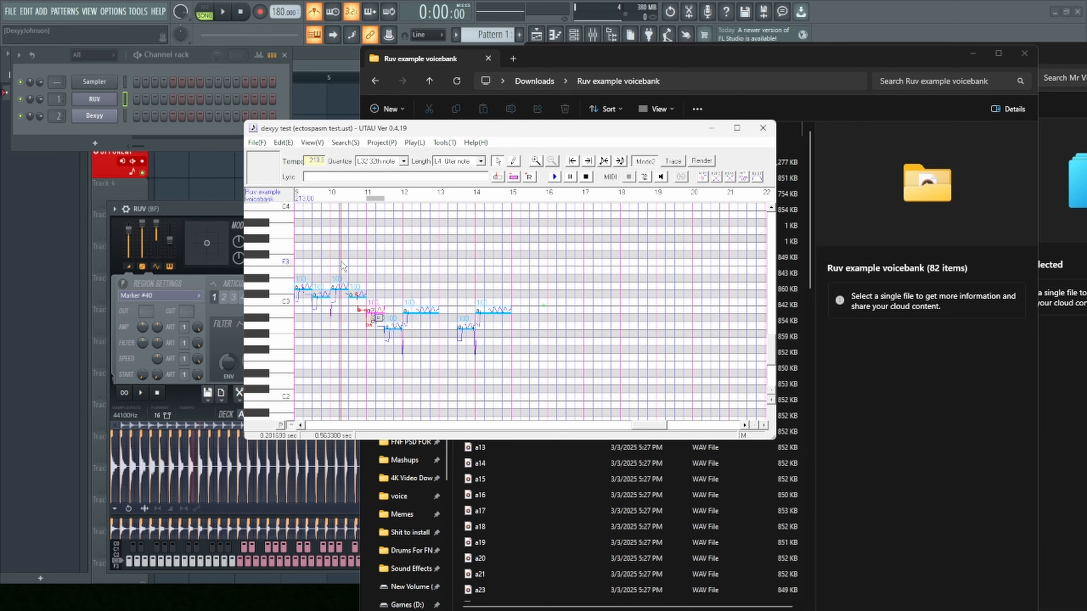
{"action": "key", "text": "space"}
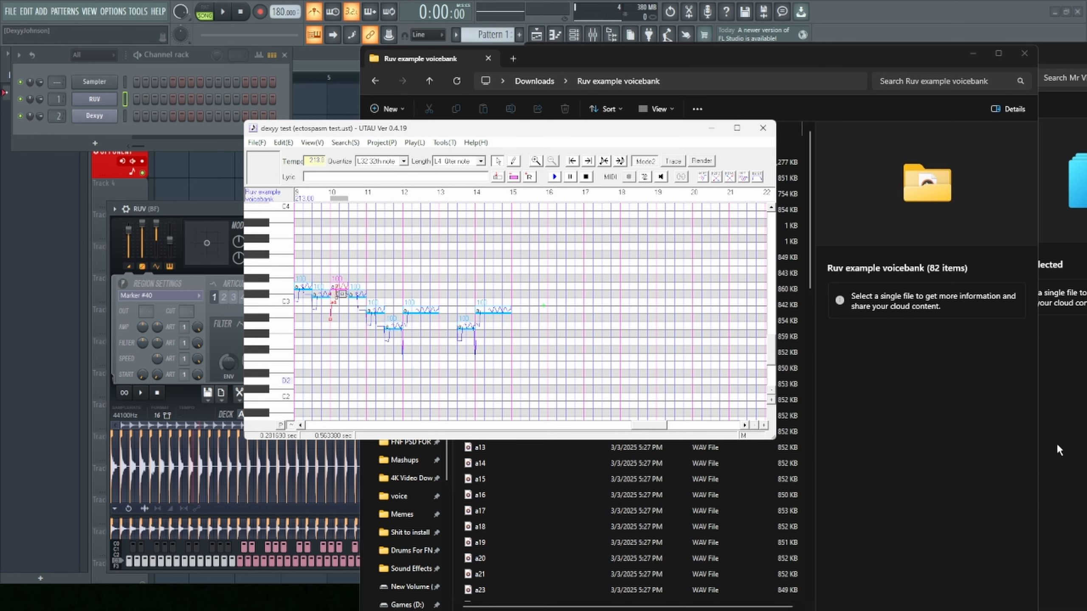
{"action": "left_click", "coordinate": [820, 421]}
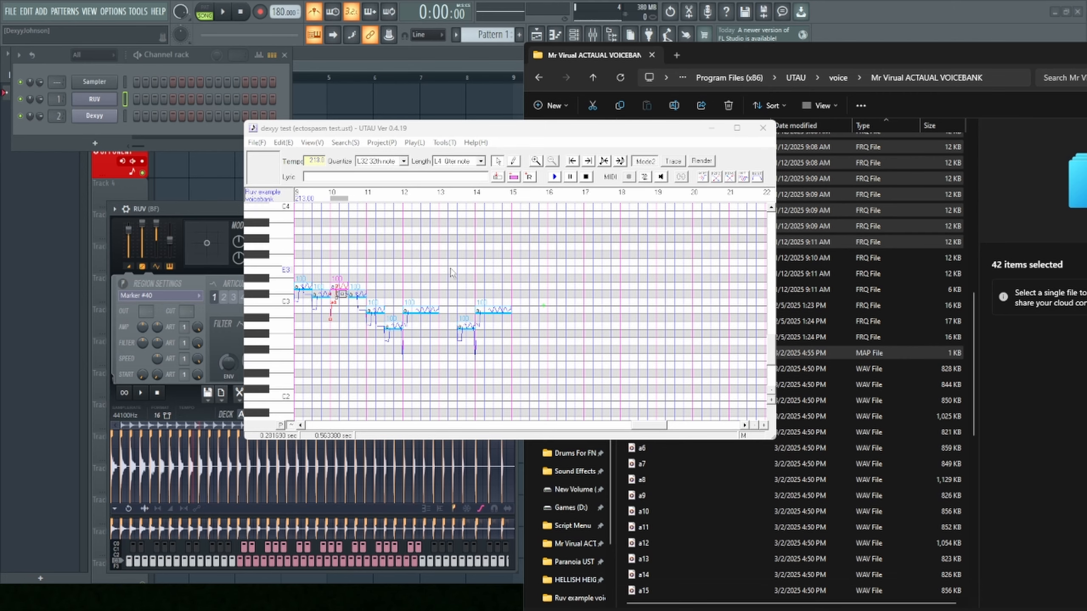
- Select all the notes from measure 9 to 15 and play the whole passage with the Ruv voicebank
{"action": "left_click_drag", "start_coordinate": [512, 281], "coordinate": [300, 277]}
{"action": "left_click", "coordinate": [554, 176]}
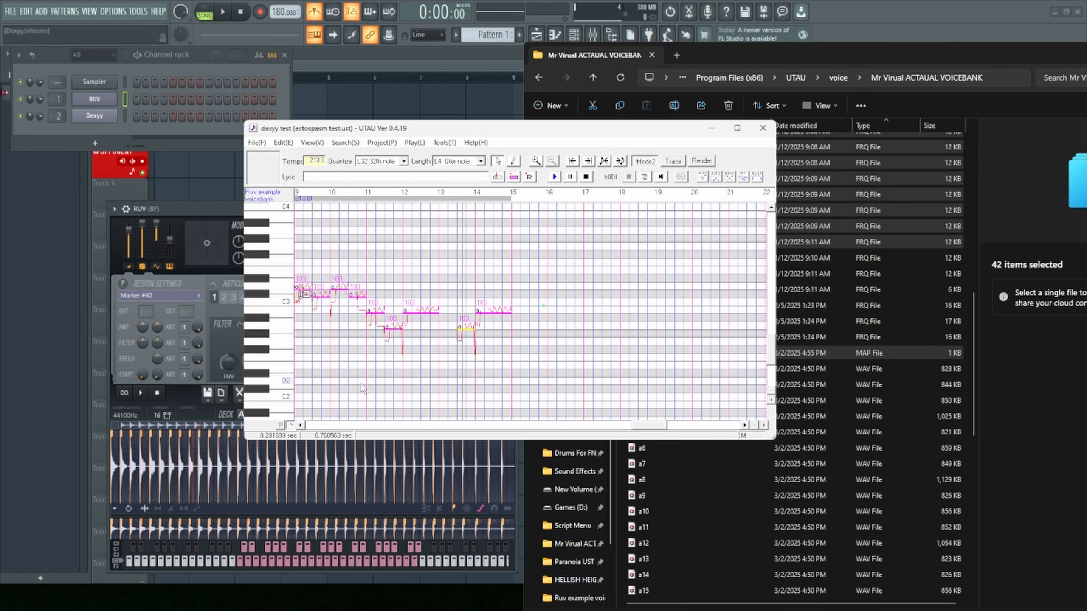
{"action": "left_click", "coordinate": [510, 426]}
{"action": "left_click_drag", "start_coordinate": [413, 218], "coordinate": [523, 262]}
{"action": "key", "text": "space"}
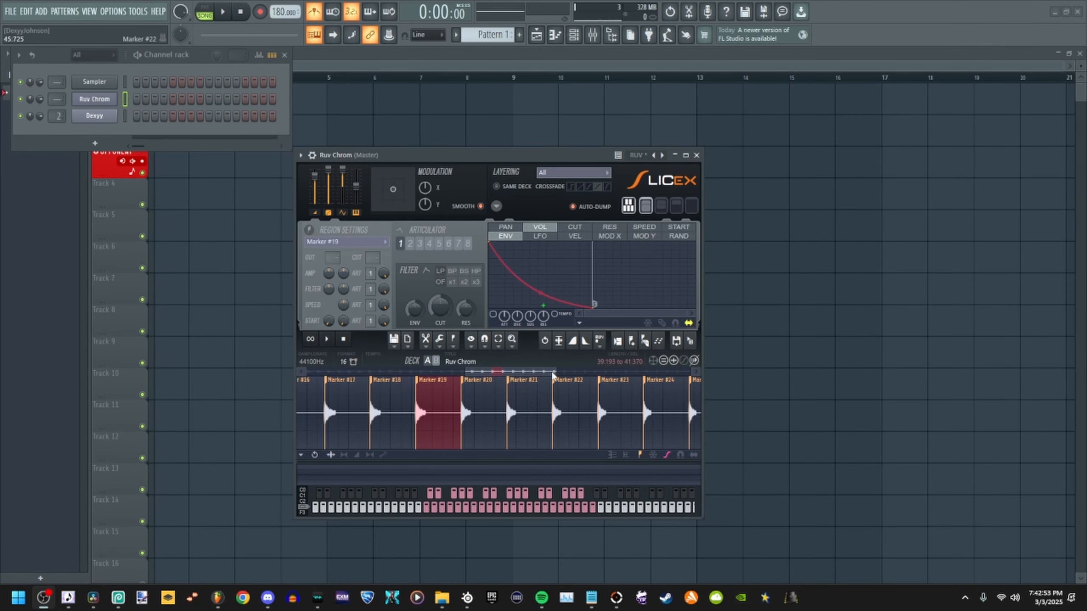
- Switch to FL Studio and play the opening part of Marker #19 in the Ruv Chrom Slicex, from 39:193 to 39:452
{"action": "left_click_drag", "start_coordinate": [553, 374], "coordinate": [507, 374]}
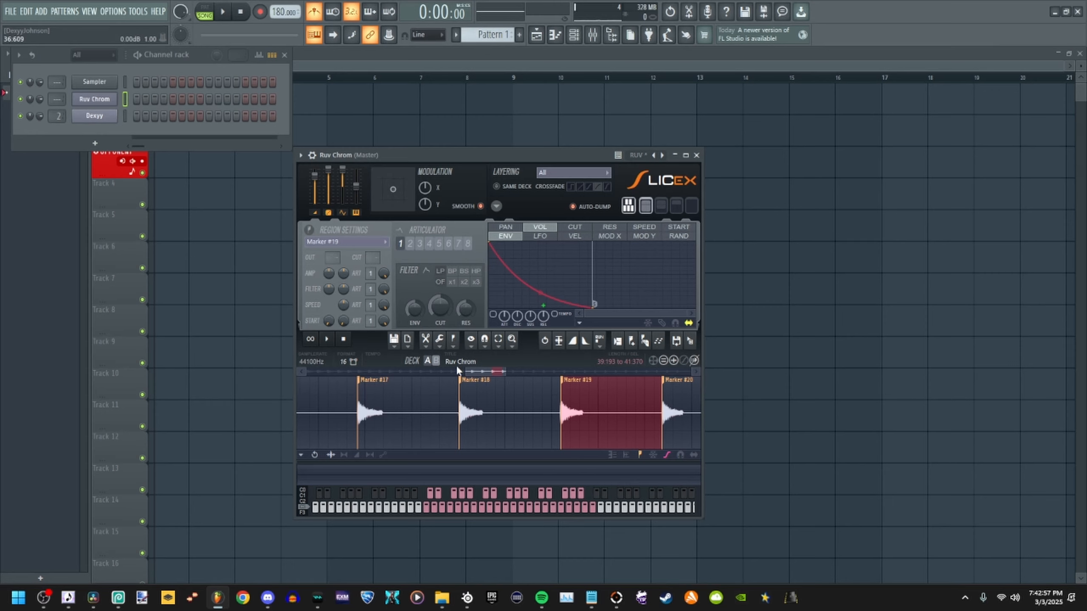
{"action": "left_click_drag", "start_coordinate": [464, 372], "coordinate": [488, 374]}
{"action": "left_click_drag", "start_coordinate": [606, 409], "coordinate": [382, 396]}
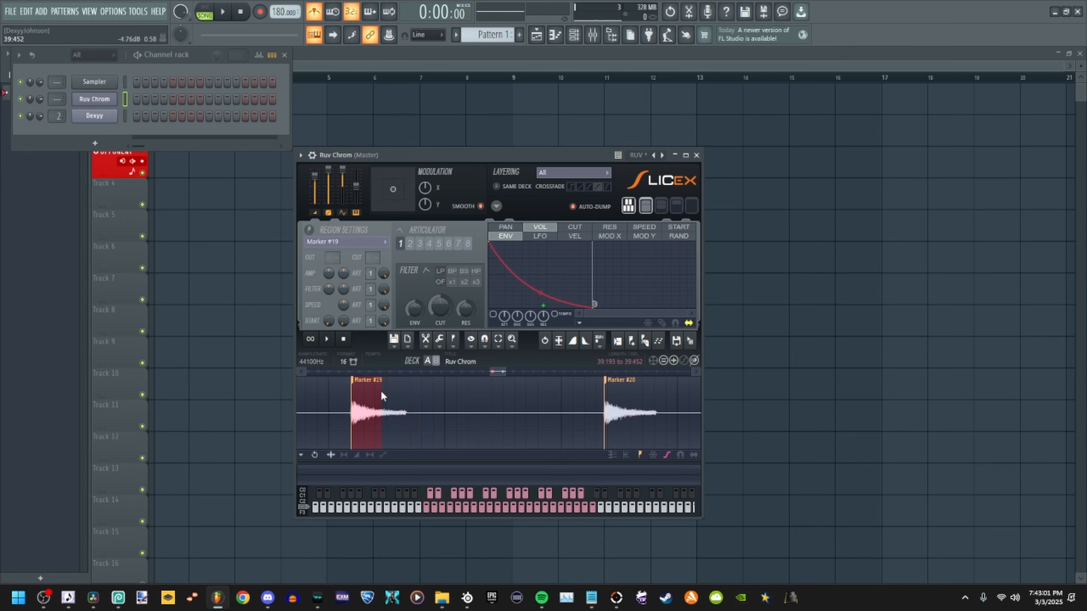
{"action": "left_click_drag", "start_coordinate": [506, 371], "coordinate": [497, 372]}
{"action": "right_click", "coordinate": [517, 388]}
{"action": "key", "text": "space"}
{"action": "key", "text": "space"}
{"action": "key", "text": "space"}
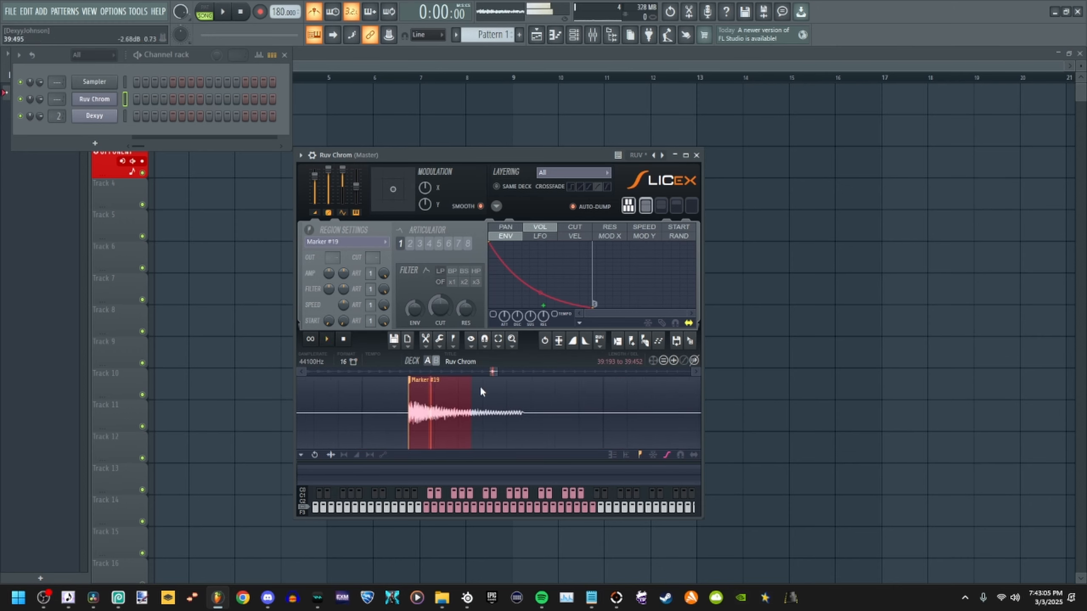
- Loop playback of a short stretch in the tail of Marker #19, from about 39:432 to 39:452
{"action": "left_click_drag", "start_coordinate": [410, 408], "coordinate": [467, 425]}
{"action": "left_click", "coordinate": [311, 340]}
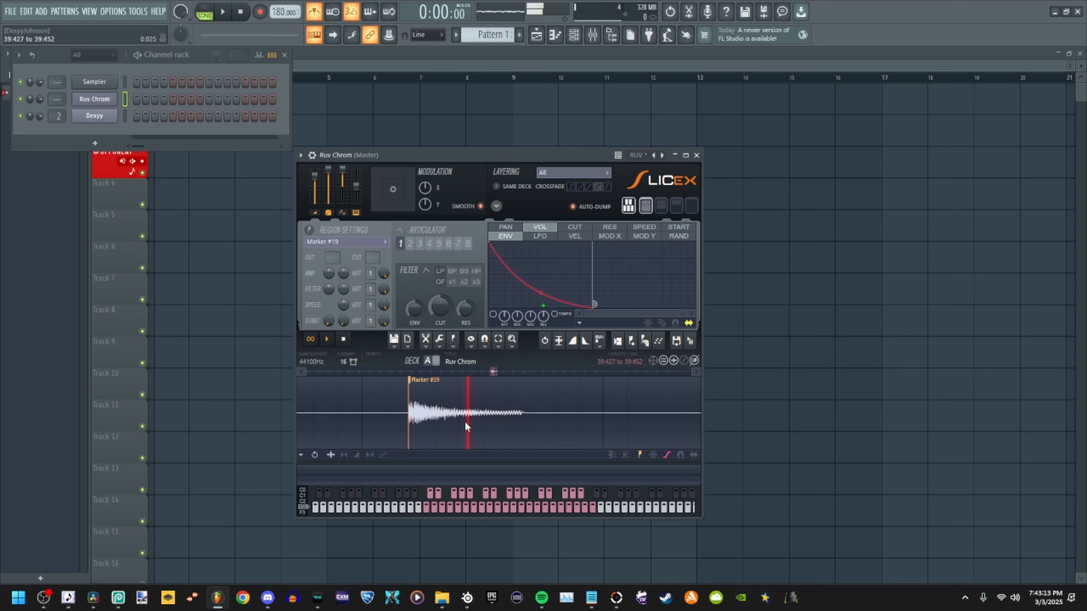
{"action": "left_click_drag", "start_coordinate": [493, 371], "coordinate": [493, 371]}
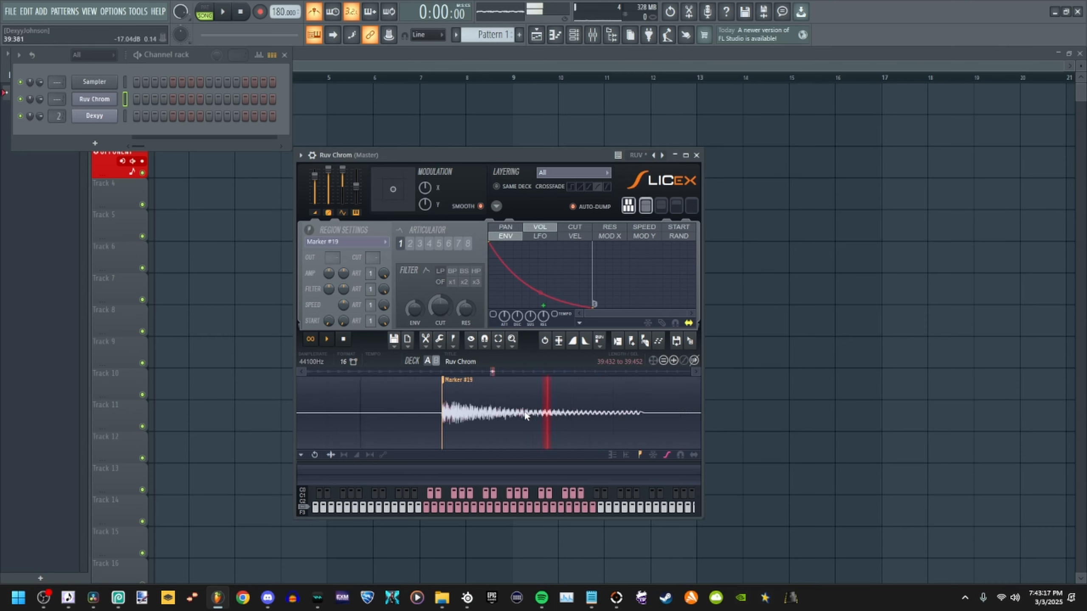
{"action": "left_click_drag", "start_coordinate": [544, 427], "coordinate": [541, 424]}
{"action": "left_click", "coordinate": [440, 341]}
{"action": "scroll", "coordinate": [359, 449], "scroll_direction": "down", "scroll_amount": 2}
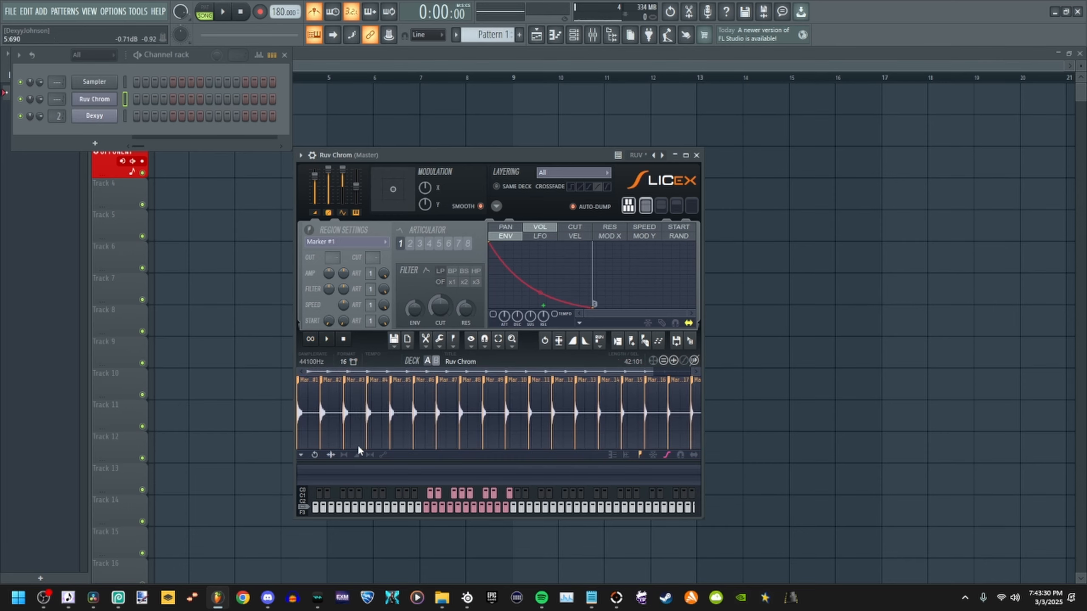
- Turn on looped playback and narrow the selection within Marker #1 to about 0:200 to 0:214
{"action": "left_click_drag", "start_coordinate": [653, 369], "coordinate": [331, 371]}
{"action": "left_click_drag", "start_coordinate": [625, 430], "coordinate": [369, 421]}
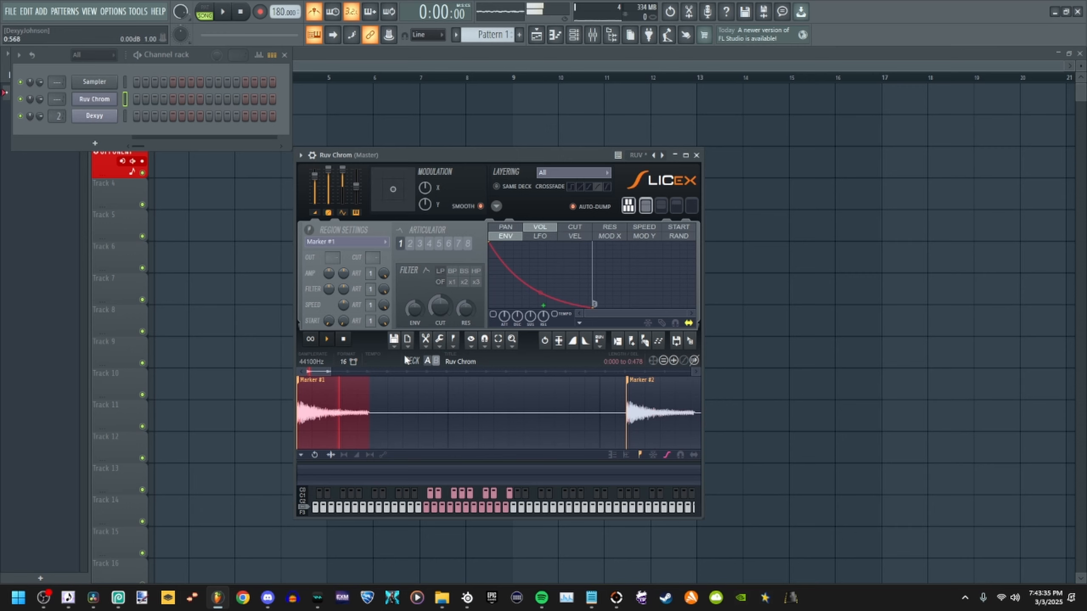
{"action": "left_click", "coordinate": [314, 339]}
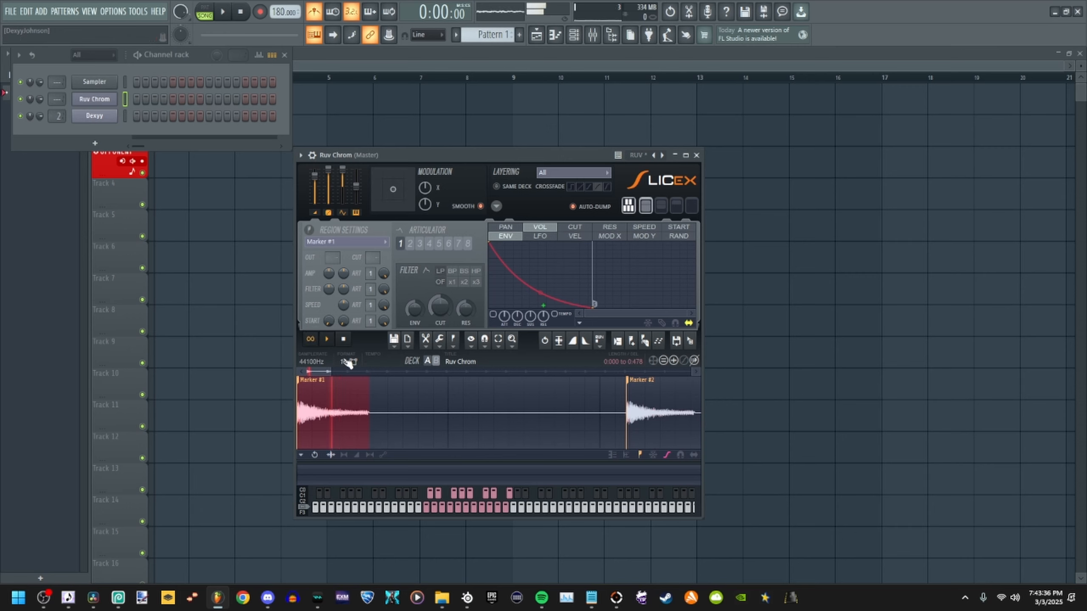
{"action": "left_click_drag", "start_coordinate": [331, 371], "coordinate": [316, 372]}
{"action": "mouse_move", "coordinate": [378, 422]}
{"action": "left_mouse_down"}
{"action": "mouse_move", "coordinate": [397, 419]}
{"action": "mouse_move", "coordinate": [385, 422]}
{"action": "left_mouse_up"}
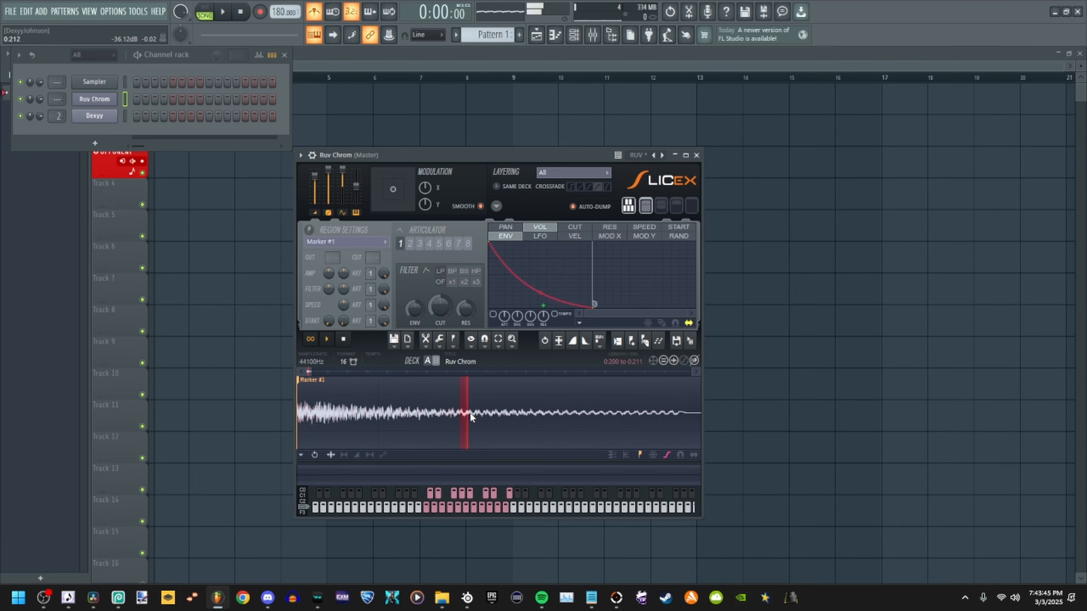
- Shift the looped selection farther along the Marker #1 waveform, to about 0:246 to 0:258
{"action": "left_click_drag", "start_coordinate": [470, 412], "coordinate": [471, 421]}
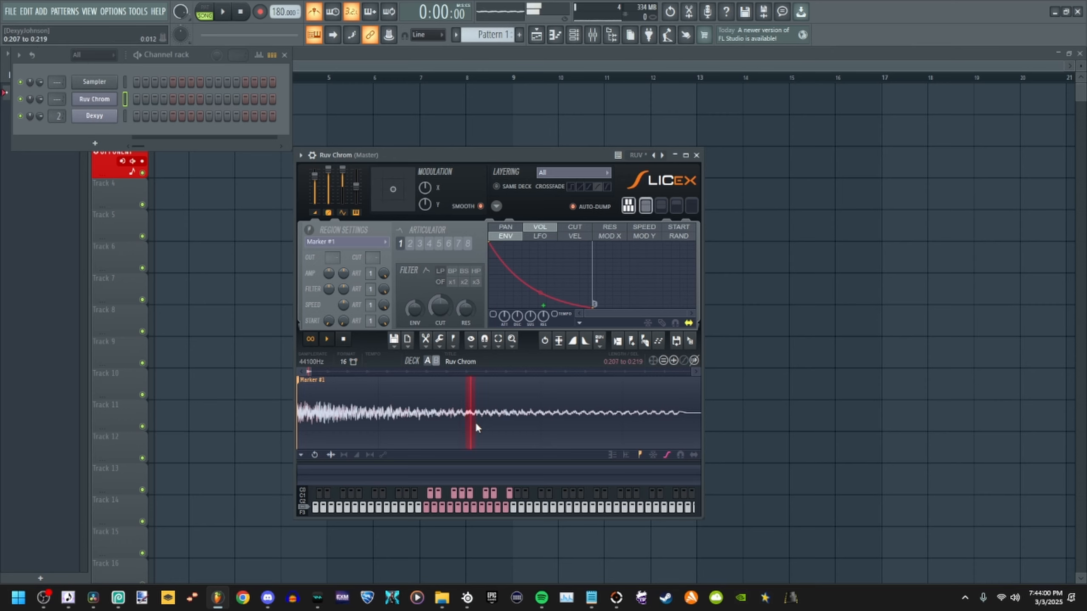
{"action": "left_click_drag", "start_coordinate": [473, 422], "coordinate": [488, 428]}
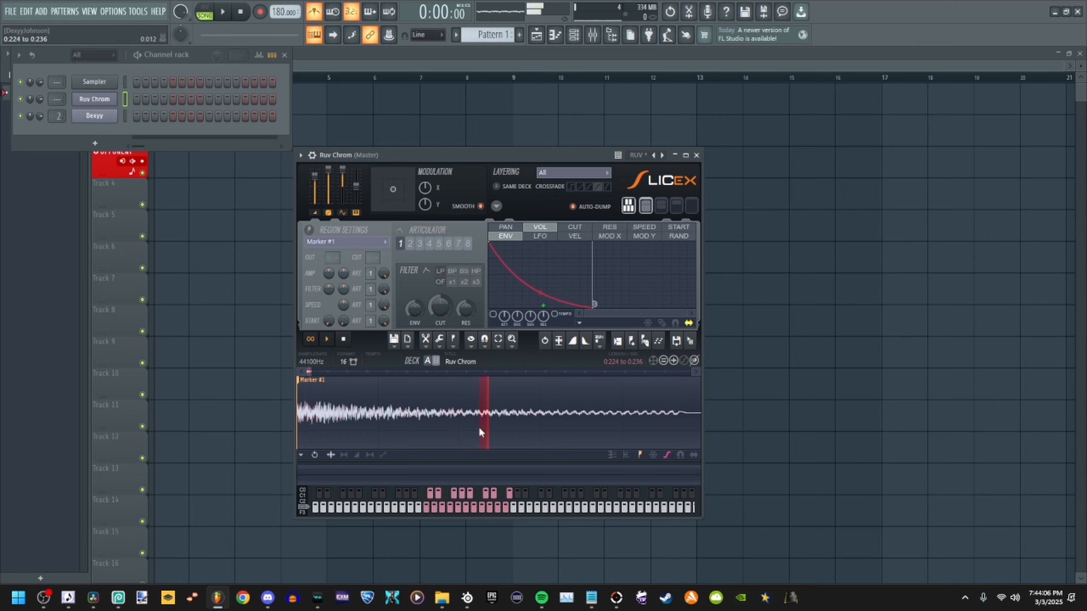
{"action": "left_click_drag", "start_coordinate": [484, 424], "coordinate": [497, 430]}
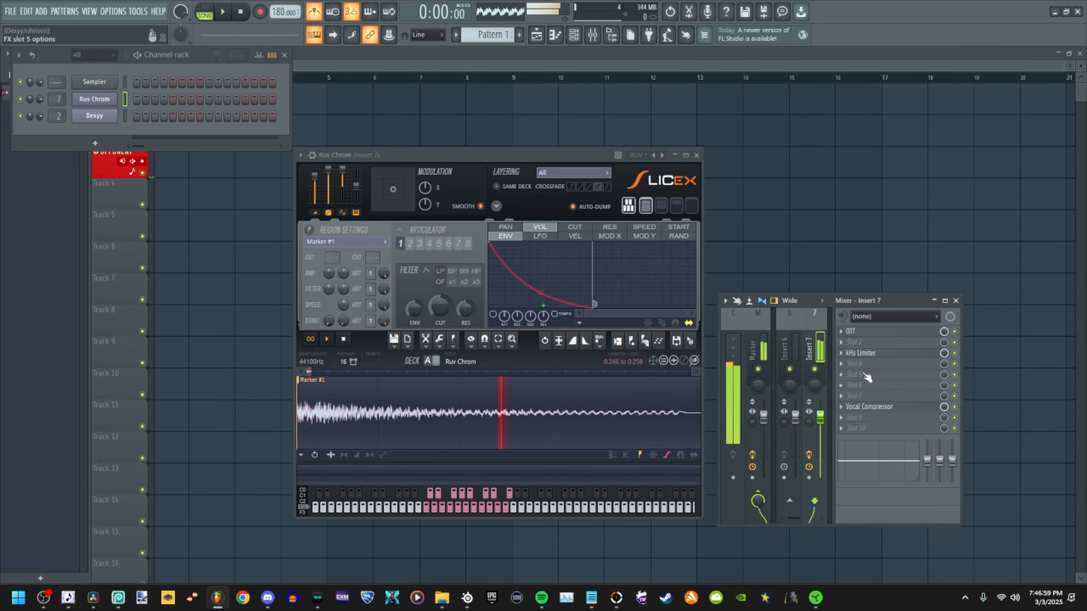
- Add Auto-Tune Pro to slot 6 of the Insert 7 mixer track
{"action": "left_click", "coordinate": [866, 377]}
{"action": "left_click", "coordinate": [704, 195]}
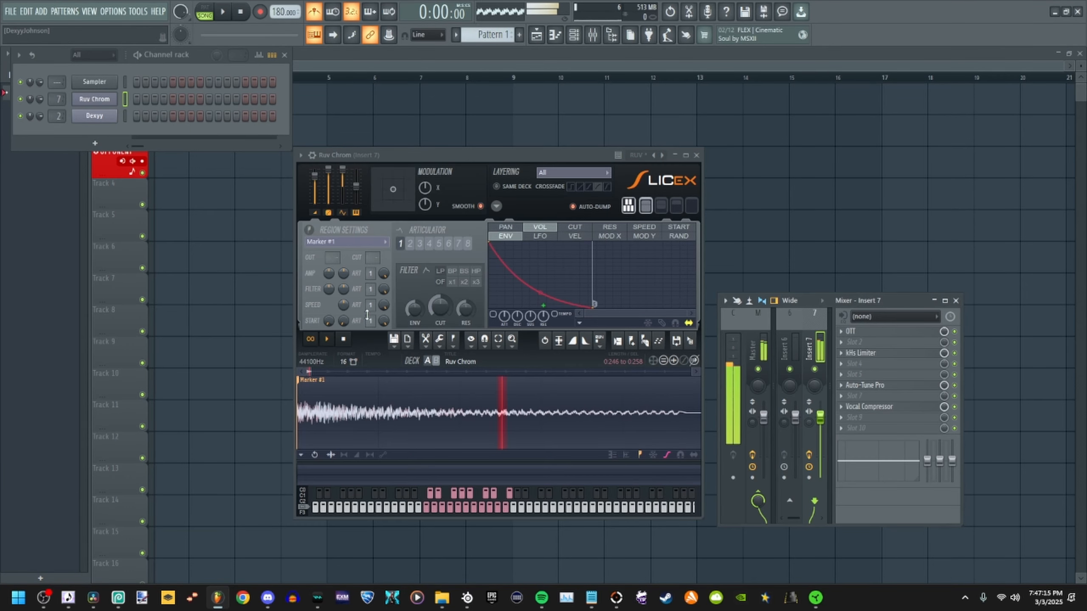
- Tune the looped Marker #1 selection with the loop tuner, slightly raising the blur order and scale
{"action": "right_click", "coordinate": [432, 413]}
{"action": "left_click", "coordinate": [639, 416]}
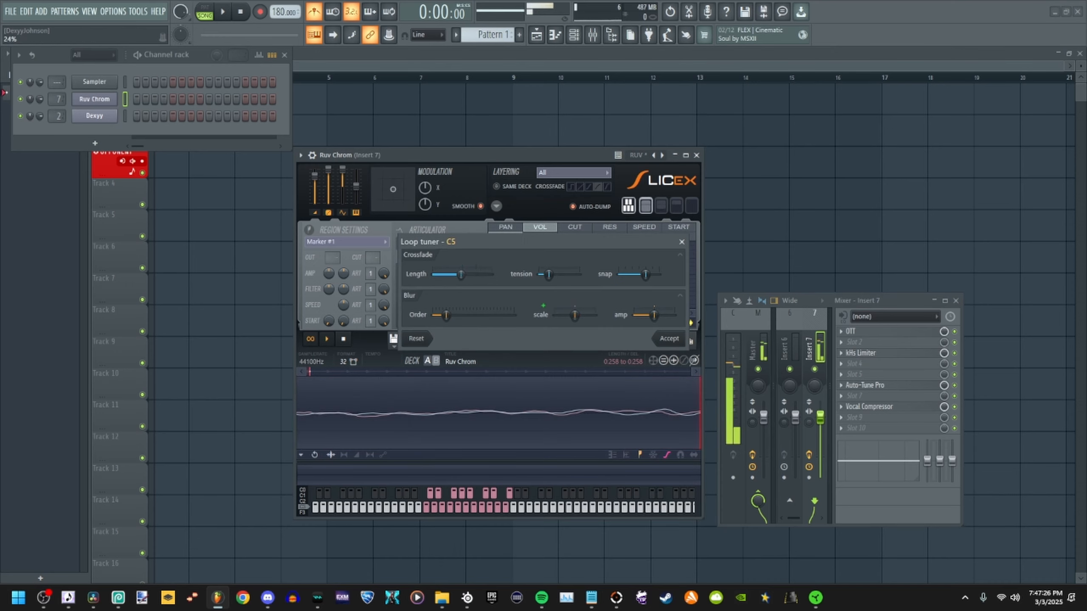
{"action": "left_click_drag", "start_coordinate": [539, 274], "coordinate": [568, 277]}
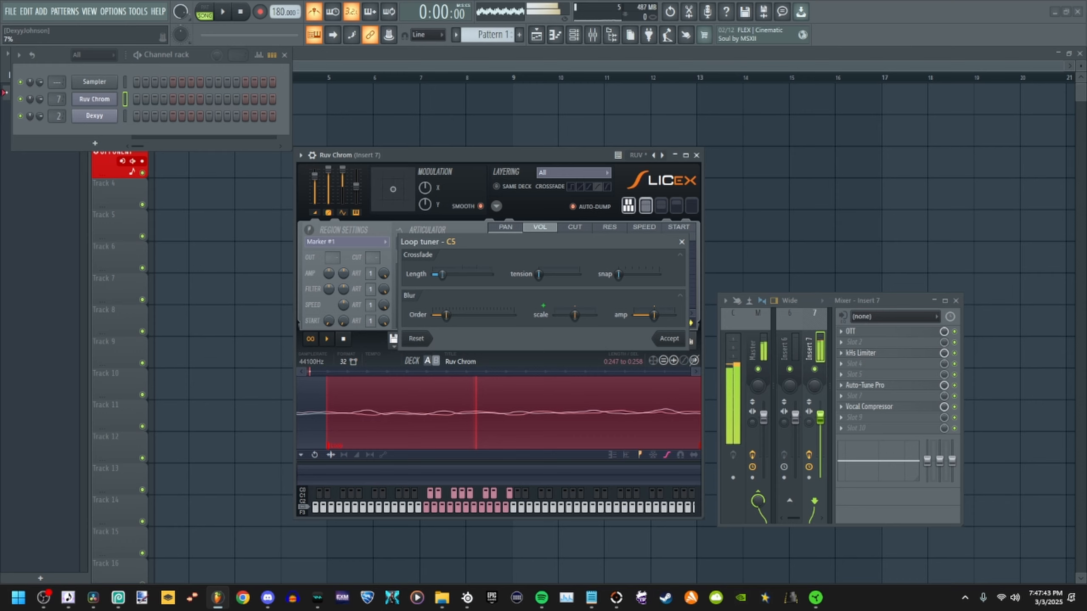
{"action": "left_click_drag", "start_coordinate": [540, 274], "coordinate": [562, 281]}
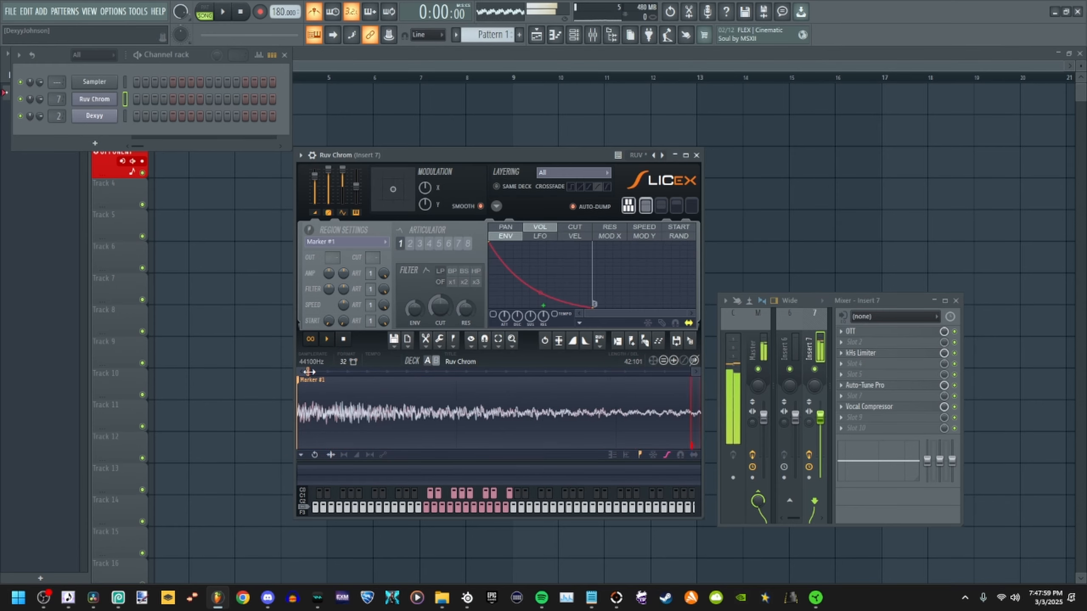
- Move the loop close to the start of Marker #1, to about 0:036 to 0:048, and audition it
{"action": "left_click_drag", "start_coordinate": [492, 446], "coordinate": [413, 448]}
{"action": "left_click_drag", "start_coordinate": [501, 447], "coordinate": [342, 445]}
{"action": "left_click", "coordinate": [329, 341]}
{"action": "left_click", "coordinate": [329, 341]}
{"action": "left_click", "coordinate": [344, 341]}
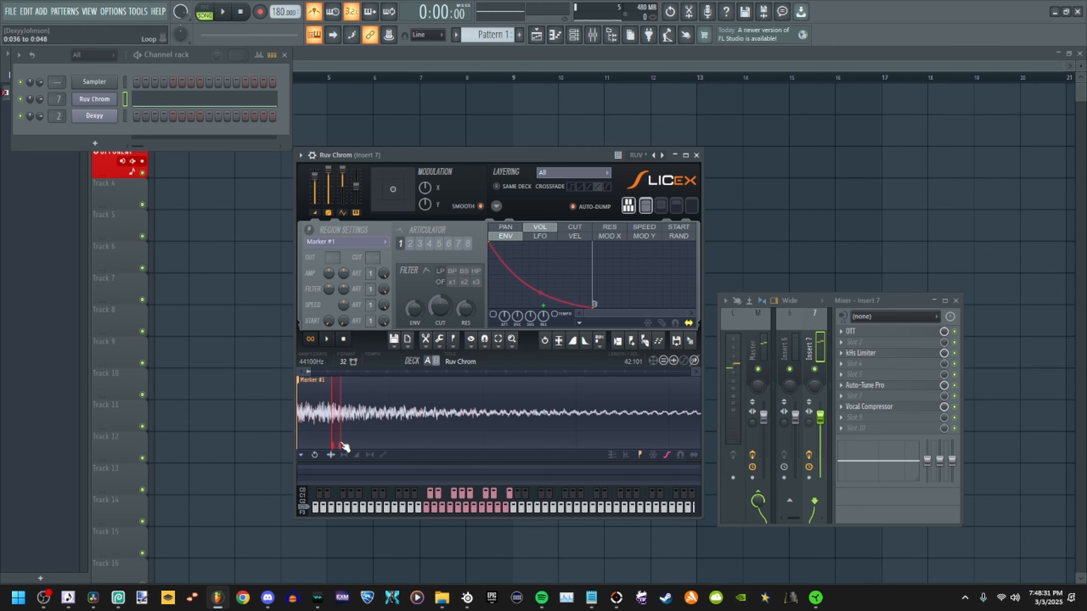
- Replay the Marker #1 sample several times to judge how the repositioned loop sustains
{"action": "left_click", "coordinate": [327, 341]}
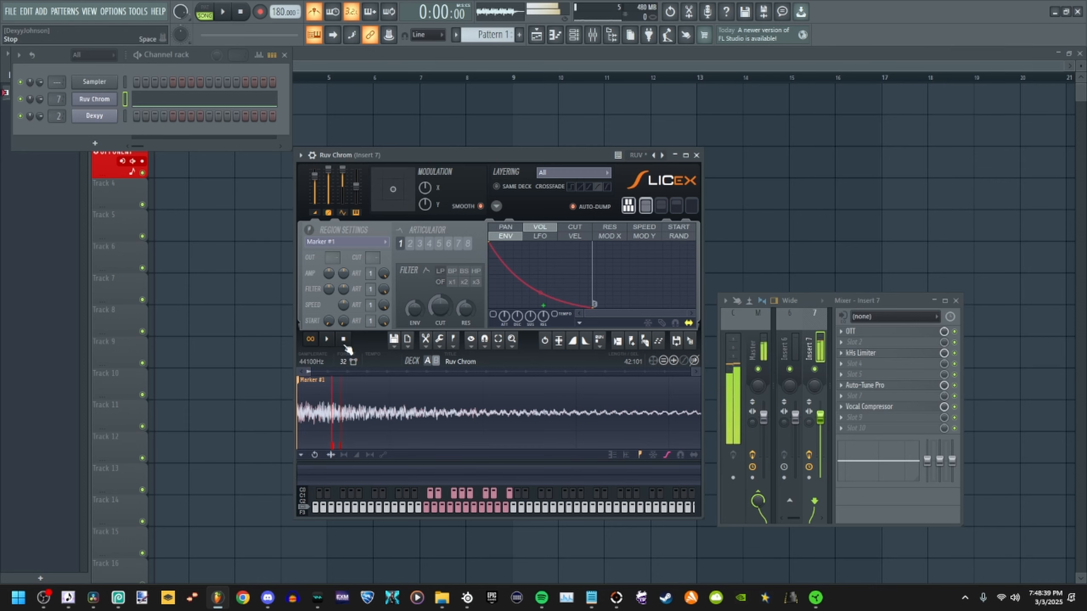
{"action": "left_click", "coordinate": [343, 340]}
{"action": "double_click", "coordinate": [333, 385]}
{"action": "left_click", "coordinate": [346, 339]}
{"action": "left_click", "coordinate": [555, 413]}
{"action": "left_click", "coordinate": [328, 340]}
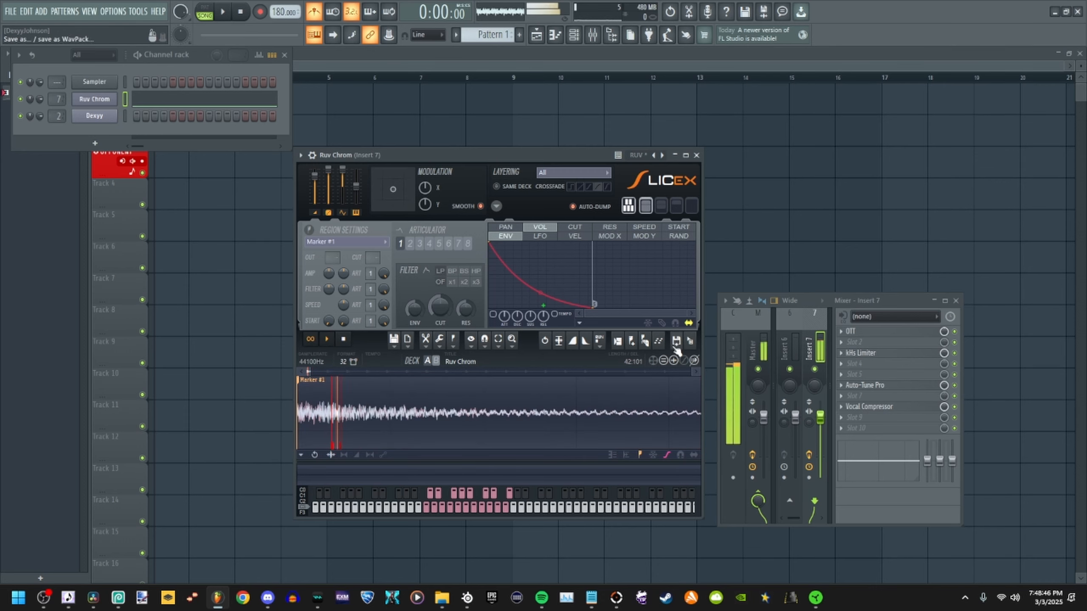
- Send the whole Ruv Chrom sample from Slicex to a new Sampler channel in the channel rack
{"action": "left_click", "coordinate": [676, 342]}
{"action": "left_click", "coordinate": [95, 133]}
{"action": "left_click", "coordinate": [224, 12]}
{"action": "left_click", "coordinate": [240, 12]}
- Delete every slice from Marker #2 onward in the Slicex sample so only Marker #1 is left, and play it
{"action": "left_click", "coordinate": [402, 363]}
{"action": "scroll", "coordinate": [369, 406], "scroll_direction": "down", "scroll_amount": 5}
{"action": "double_click", "coordinate": [400, 408]}
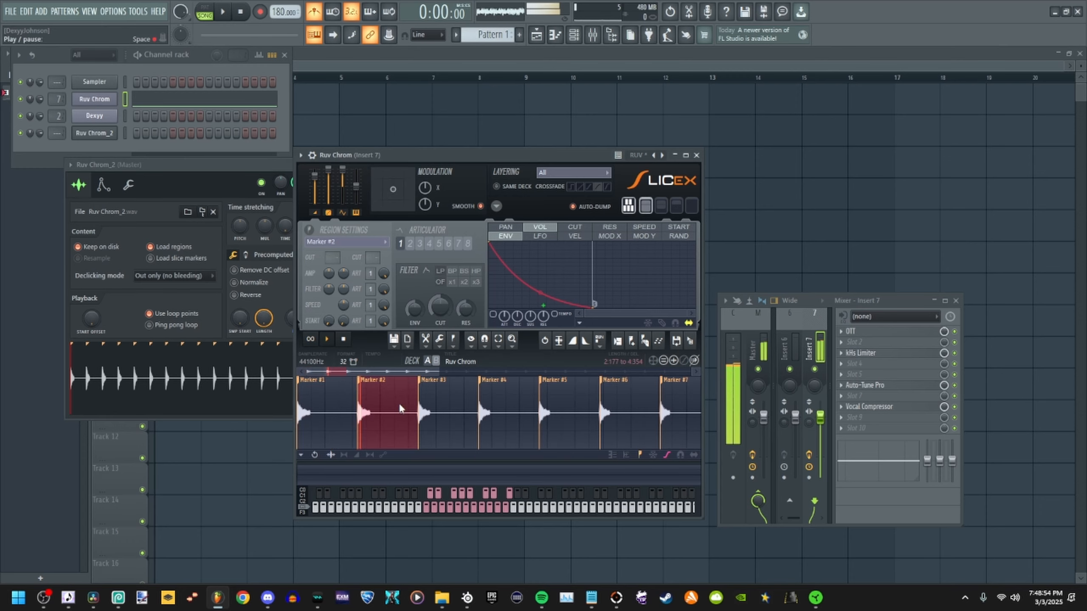
{"action": "left_click_drag", "start_coordinate": [400, 408], "coordinate": [698, 409]}
{"action": "key", "text": "Delete"}
{"action": "key", "text": "space"}
- Load the trimmed Marker #1 sample into the new Sampler channel, normalize it, and replay the Slicex version for comparison
{"action": "left_click_drag", "start_coordinate": [691, 341], "coordinate": [197, 384]}
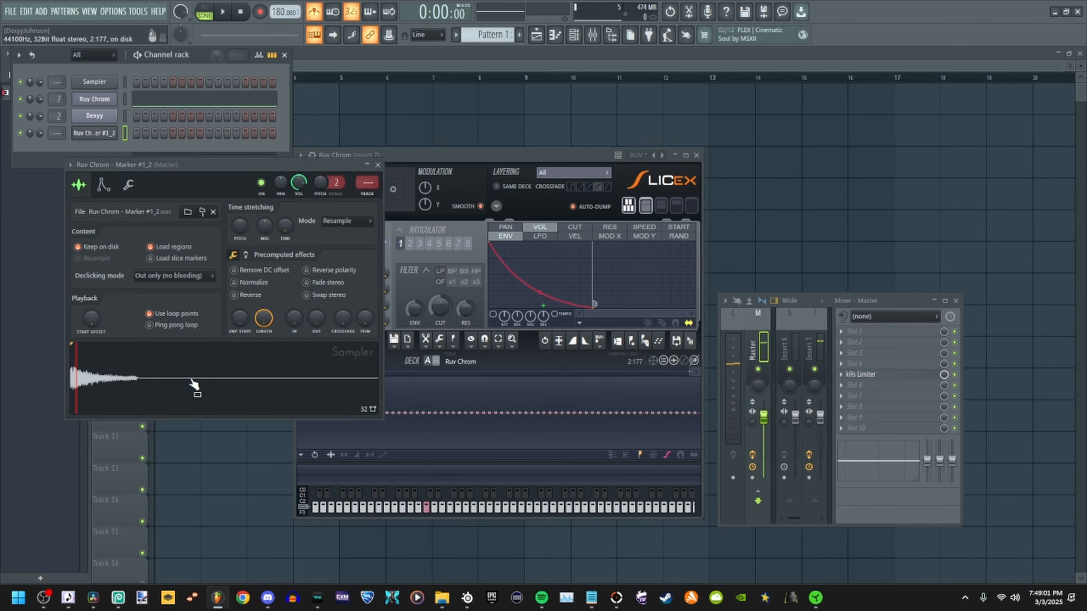
{"action": "left_click", "coordinate": [197, 384]}
{"action": "left_click", "coordinate": [269, 282]}
{"action": "left_click", "coordinate": [681, 373]}
{"action": "scroll", "coordinate": [557, 377], "scroll_direction": "down", "scroll_amount": 5}
{"action": "key", "text": "space"}
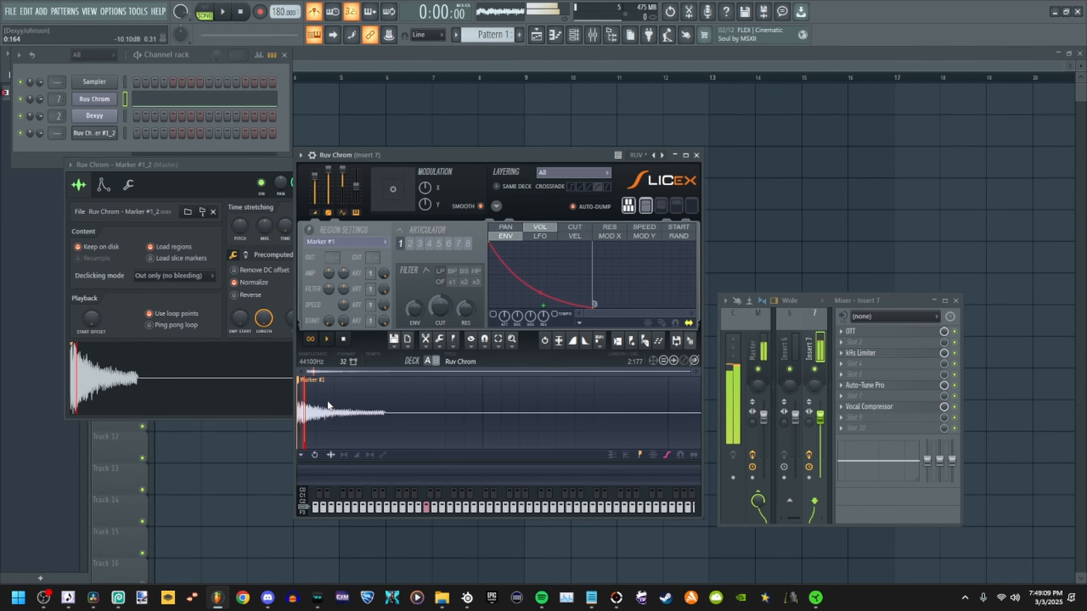
- Draw a C5 note three bars long for the Marker #1 Sampler channel and play the pattern to check the sustain
{"action": "left_click", "coordinate": [555, 35]}
{"action": "left_click", "coordinate": [266, 54]}
{"action": "left_click", "coordinate": [273, 127]}
{"action": "left_click", "coordinate": [315, 11]}
{"action": "mouse_move", "coordinate": [47, 359]}
{"action": "left_mouse_down"}
{"action": "mouse_move", "coordinate": [14, 342]}
{"action": "mouse_move", "coordinate": [2, 238]}
{"action": "mouse_move", "coordinate": [51, 350]}
{"action": "mouse_move", "coordinate": [467, 349]}
{"action": "mouse_move", "coordinate": [706, 381]}
{"action": "left_mouse_up"}
{"action": "left_click", "coordinate": [205, 12]}
{"action": "key", "text": "space"}
{"action": "left_click", "coordinate": [574, 35]}
{"action": "key", "text": "space"}
{"action": "key", "text": "space"}
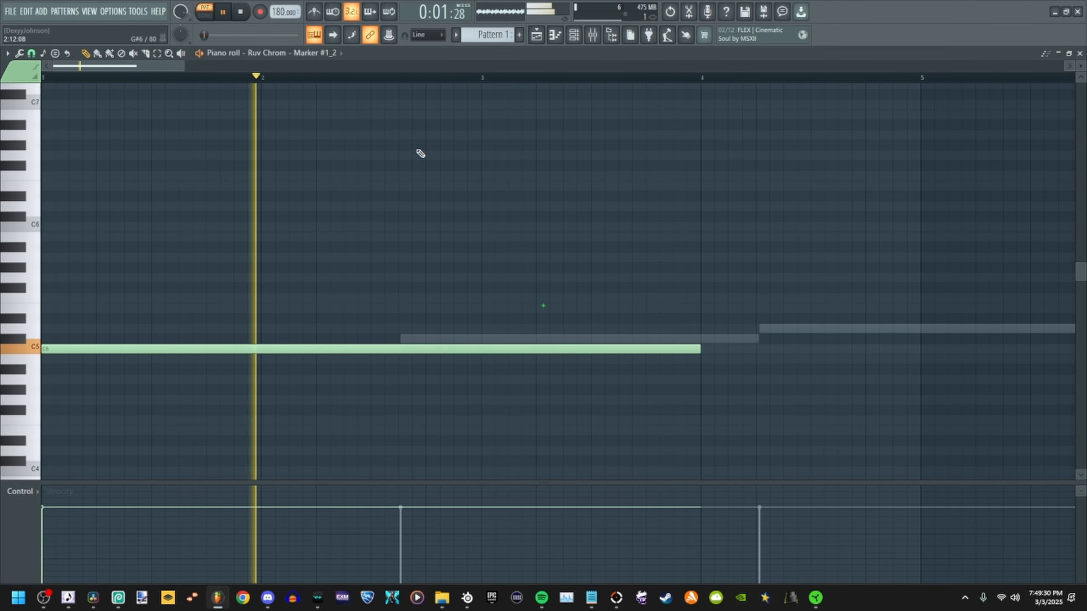
{"action": "key", "text": "space"}
- Delete the Ruv Chrom channel's notes from the pattern, keeping only the Sampler channel's C5 note
{"action": "scroll", "coordinate": [306, 54], "scroll_direction": "up", "scroll_amount": 1}
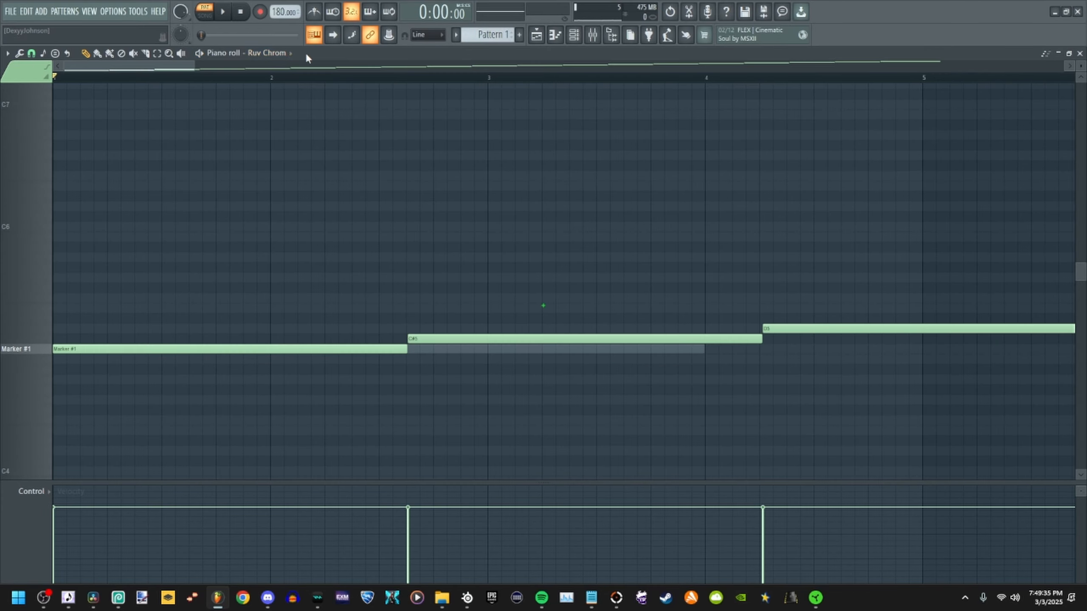
{"action": "key", "text": "Delete"}
{"action": "scroll", "coordinate": [286, 53], "scroll_direction": "down", "scroll_amount": 1}
- Export the pattern as a WAV file, browsing into the Ruv example voicebank folder for the save location
{"action": "left_click", "coordinate": [10, 11]}
{"action": "mouse_move", "coordinate": [66, 132]}
{"action": "left_click", "coordinate": [274, 150]}
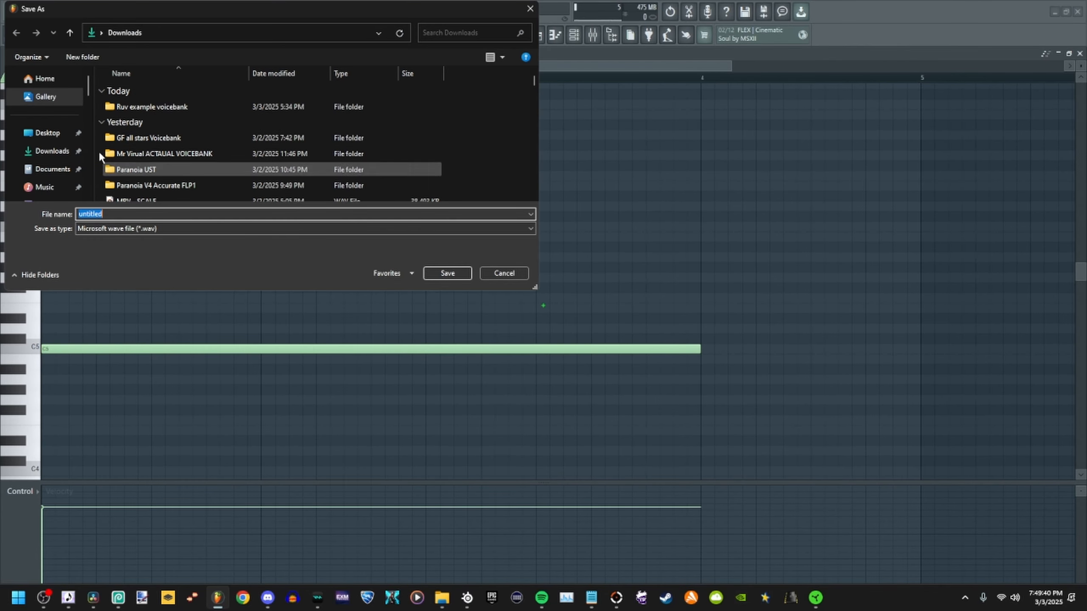
{"action": "double_click", "coordinate": [153, 105]}
{"action": "scroll", "coordinate": [171, 177], "scroll_direction": "down", "scroll_amount": 2}
{"action": "scroll", "coordinate": [156, 146], "scroll_direction": "up", "scroll_amount": 2}
{"action": "double_click", "coordinate": [171, 114]}
{"action": "left_click", "coordinate": [566, 298]}
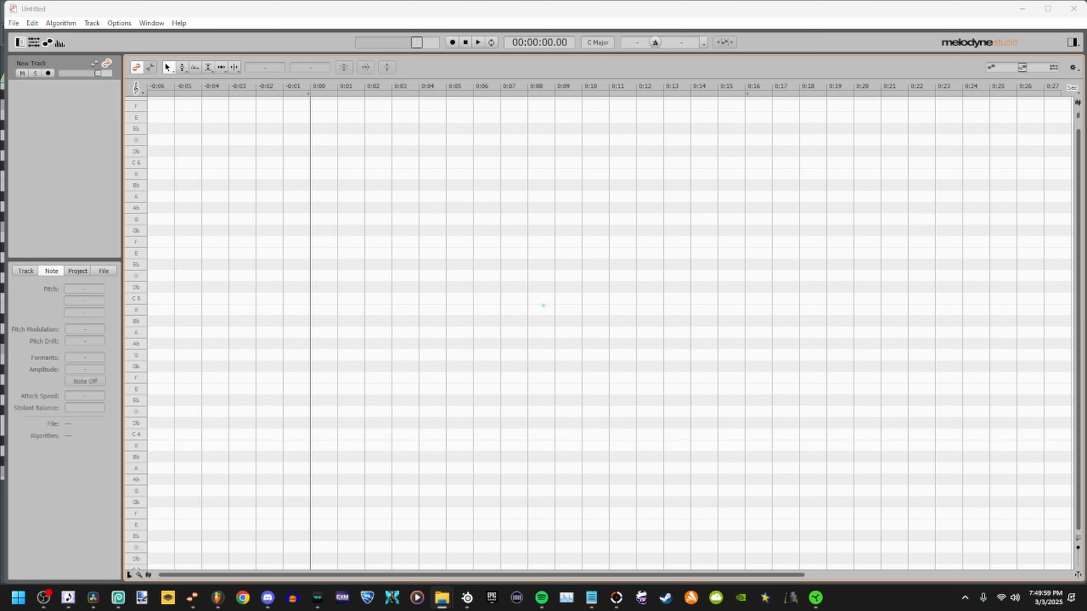
- Load the a19 sample into Melodyne, place its note on F# 2 at 0 ct, and export it
{"action": "left_click_drag", "start_coordinate": [1070, 349], "coordinate": [345, 364]}
{"action": "left_click", "coordinate": [358, 335]}
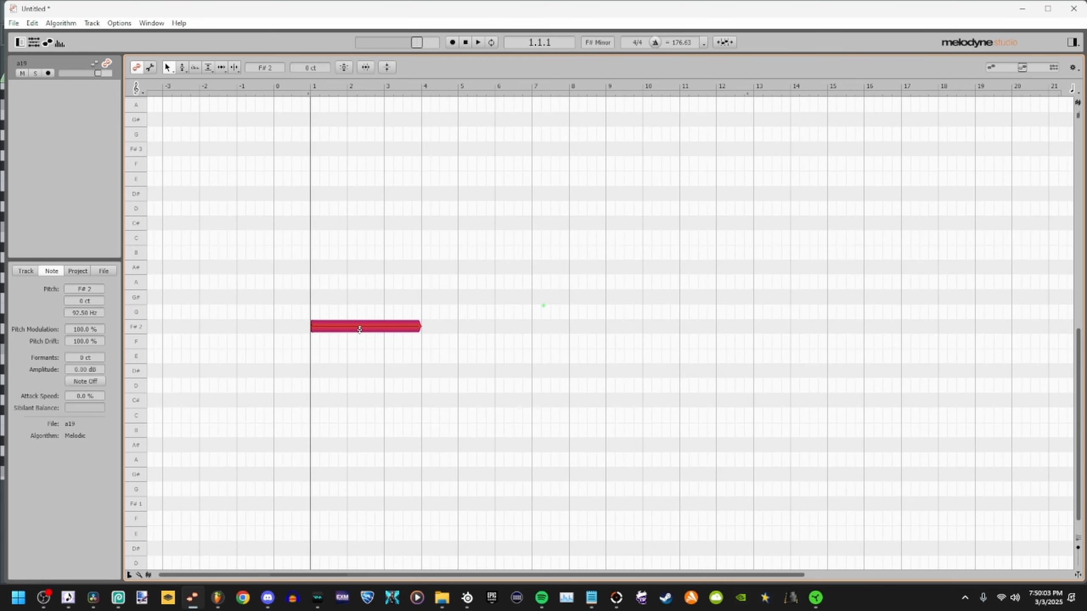
{"action": "left_click", "coordinate": [16, 23]}
{"action": "left_click", "coordinate": [65, 116]}
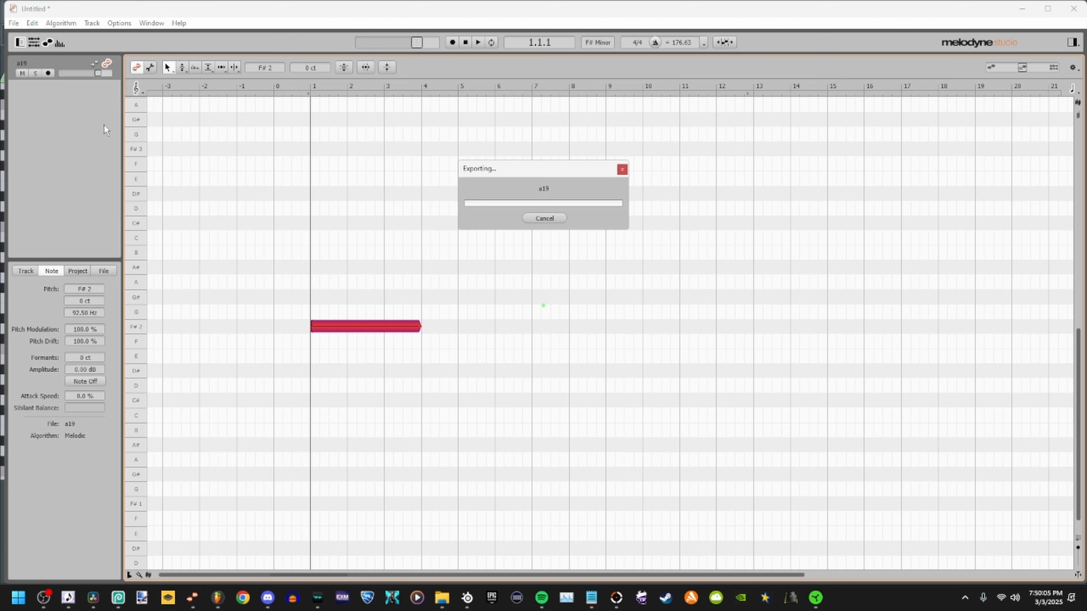
- Clear the exported sample's note from the Melodyne editor
{"action": "left_click_drag", "start_coordinate": [423, 265], "coordinate": [302, 389]}
{"action": "key", "text": "Delete"}
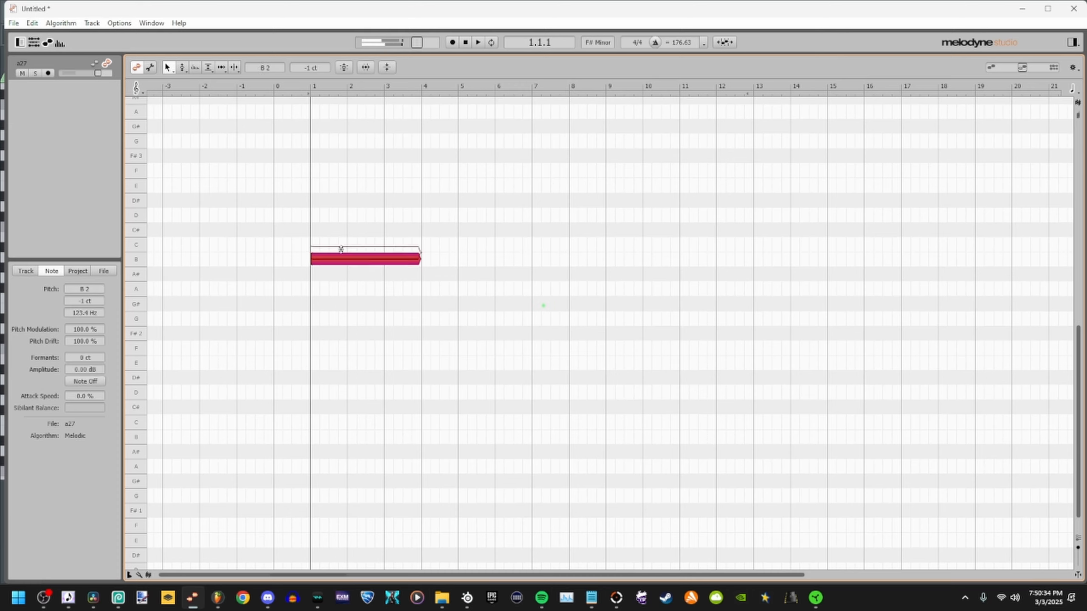
{"action": "key", "text": "space"}
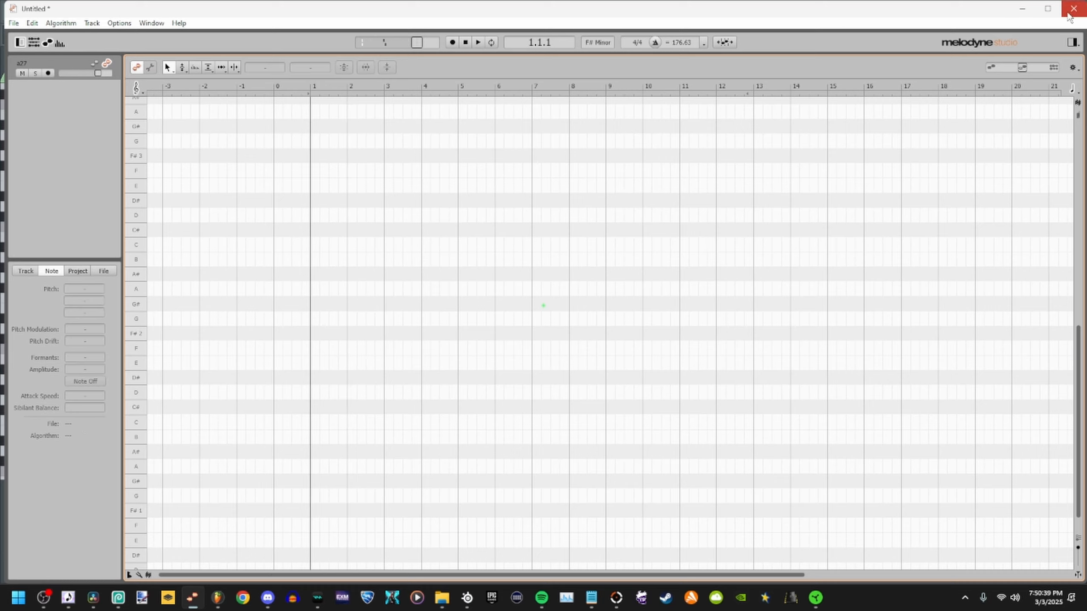